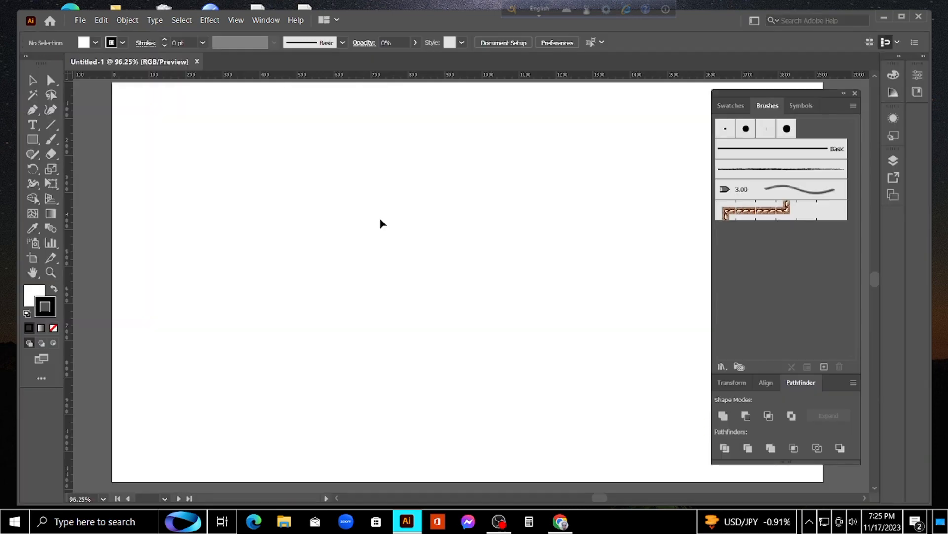
Close the floating panel group containing Brushes and Pathfinder to clear the artboard
{"action": "left_click", "coordinate": [855, 93]}
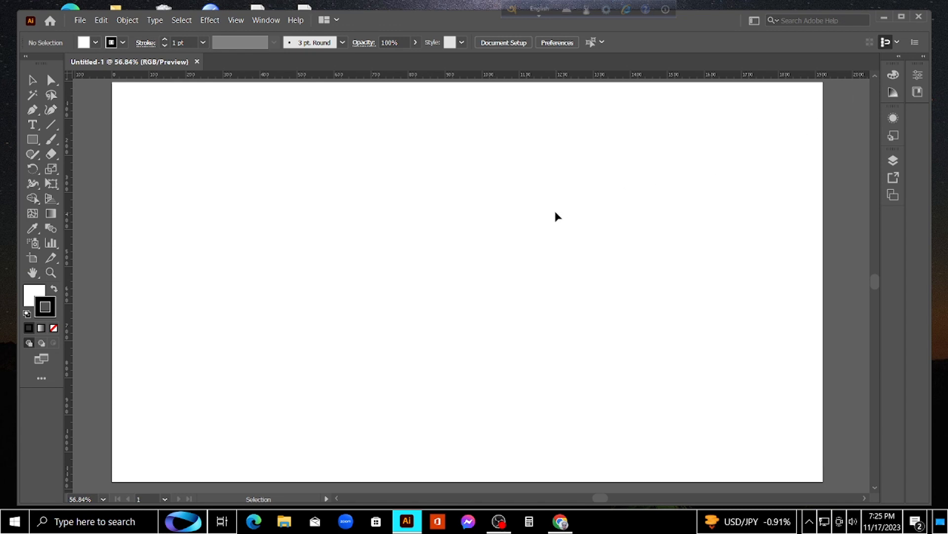
{"action": "scroll", "coordinate": [555, 217], "scroll_direction": "down", "scroll_amount": 2}
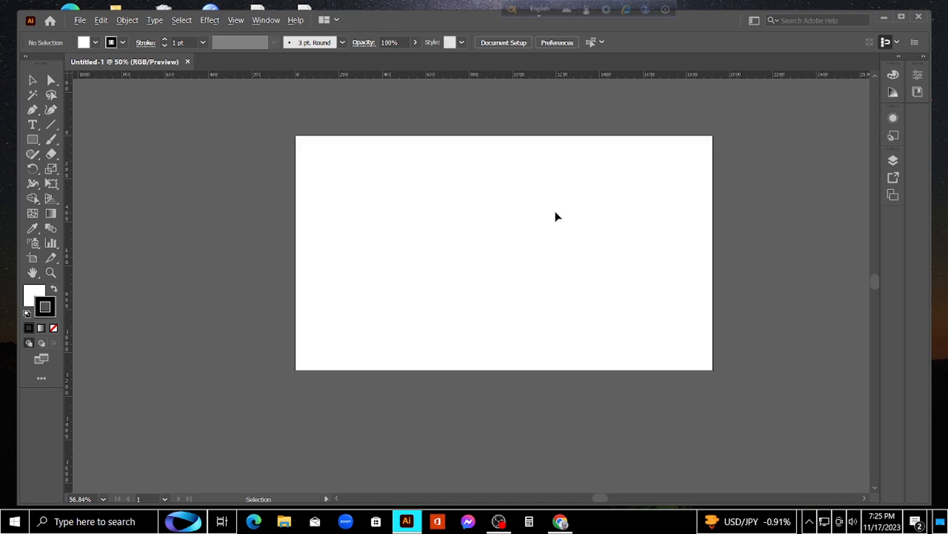
{"action": "scroll", "coordinate": [555, 217], "scroll_direction": "up", "scroll_amount": 2}
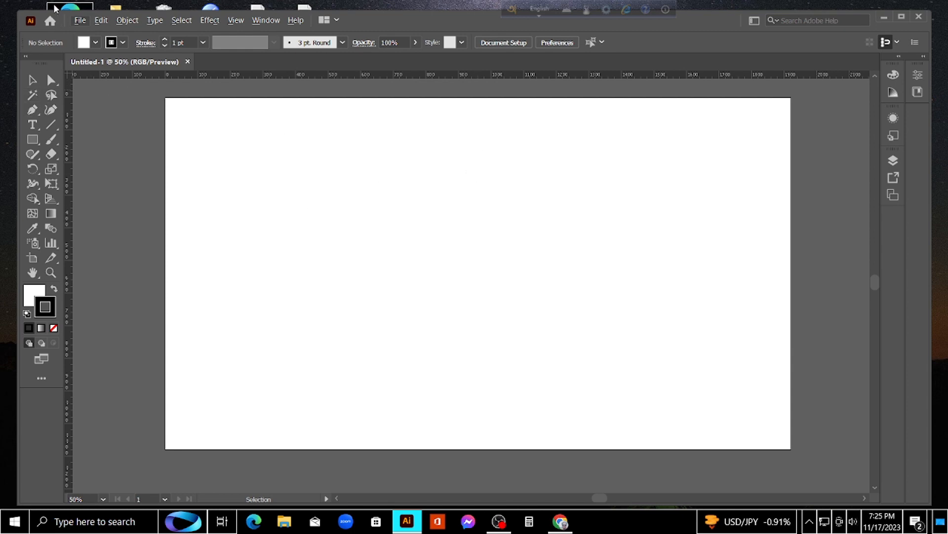
{"action": "left_click", "coordinate": [80, 22]}
{"action": "left_click", "coordinate": [82, 107]}
Start a new star on the artboard with the Star tool and set its Radius 1 to 200 px
{"action": "left_click", "coordinate": [32, 139]}
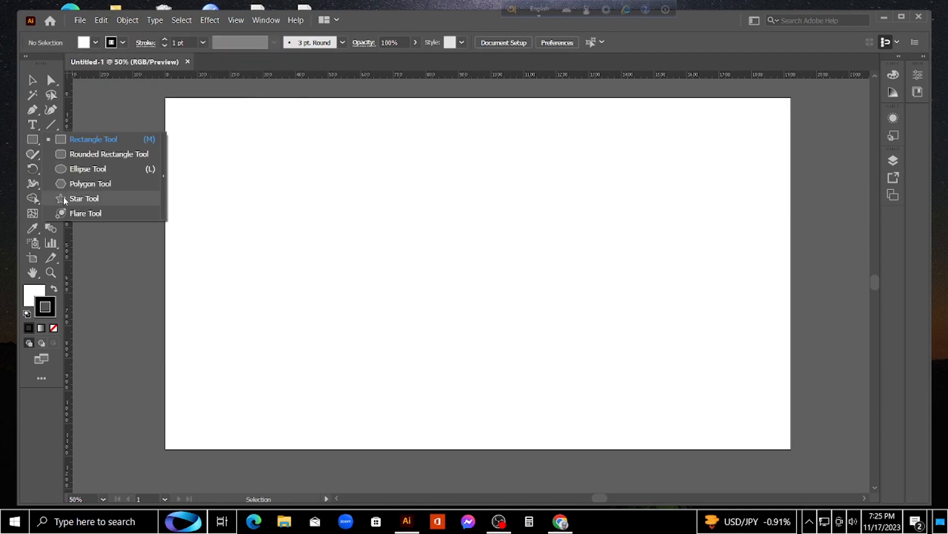
{"action": "left_click", "coordinate": [63, 197]}
{"action": "left_click", "coordinate": [280, 186]}
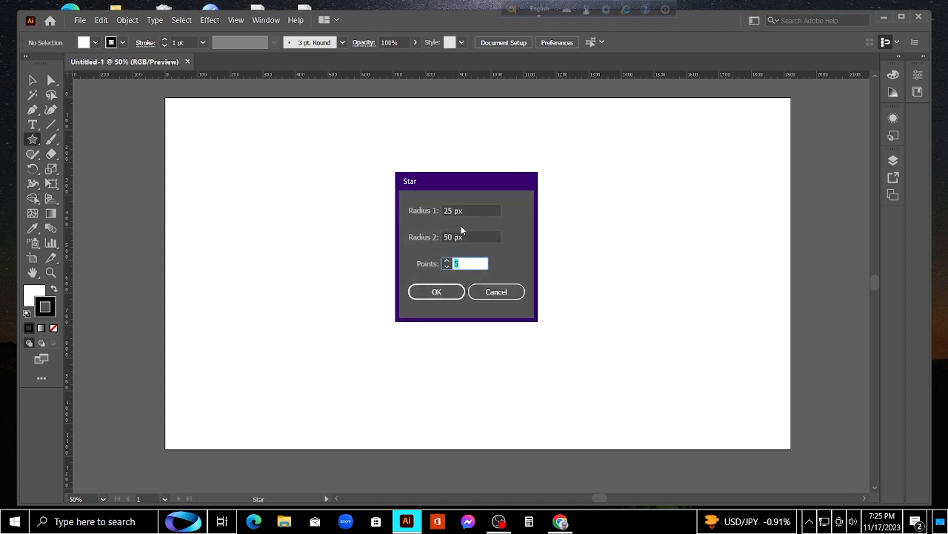
{"action": "left_click", "coordinate": [452, 212]}
{"action": "key", "text": "BackSpace"}
{"action": "key", "text": "BackSpace"}
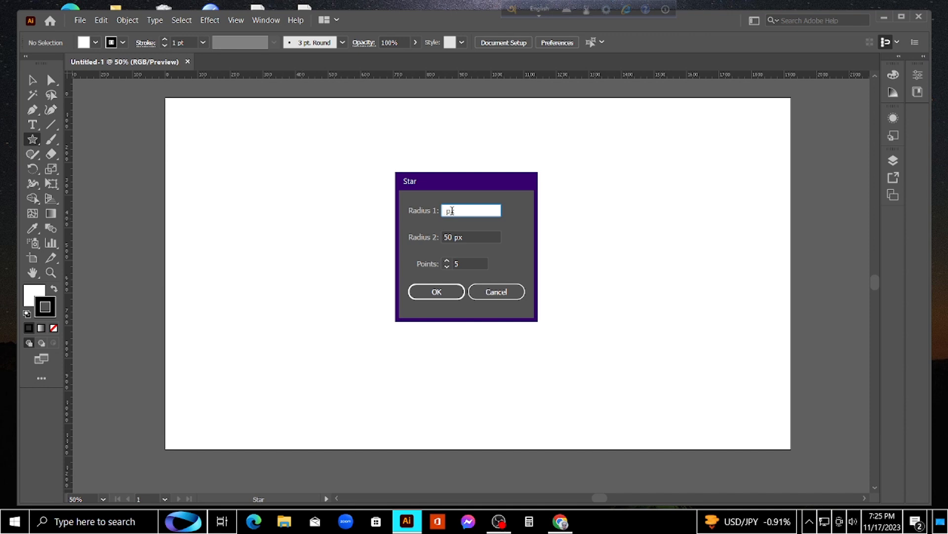
{"action": "type", "text": "200"}
Set the star's Radius 2 to 160 px and its points to 20, and create it
{"action": "left_click", "coordinate": [451, 237]}
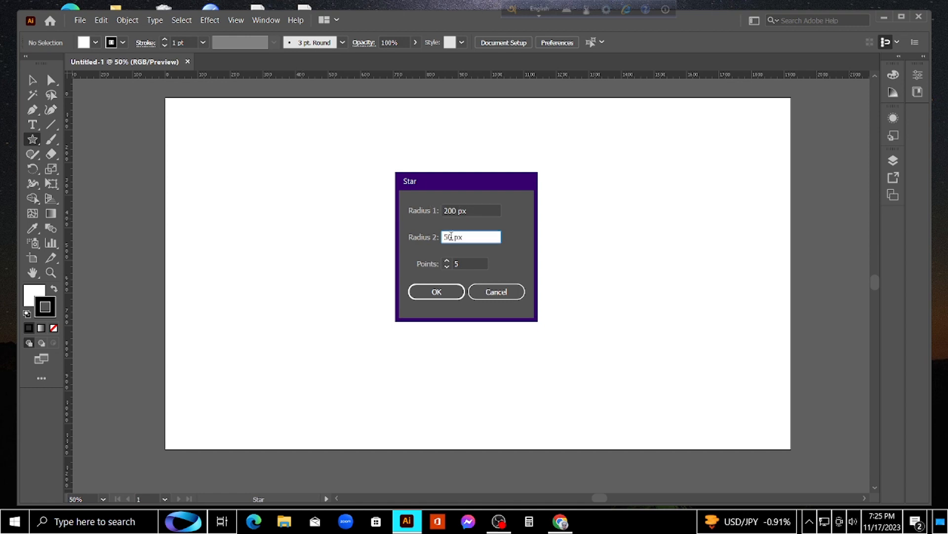
{"action": "key", "text": "BackSpace"}
{"action": "key", "text": "BackSpace"}
{"action": "type", "text": "160"}
{"action": "left_click", "coordinate": [464, 262]}
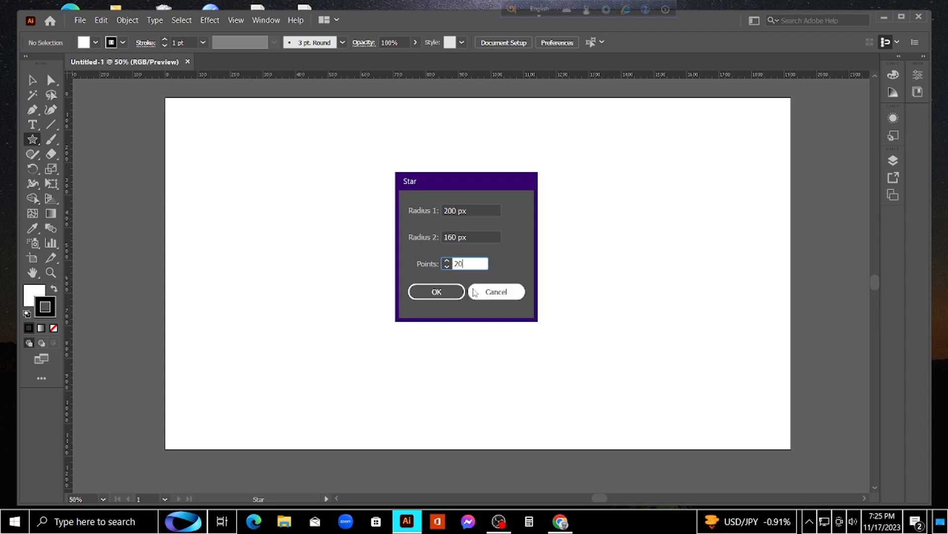
{"action": "left_click", "coordinate": [437, 291]}
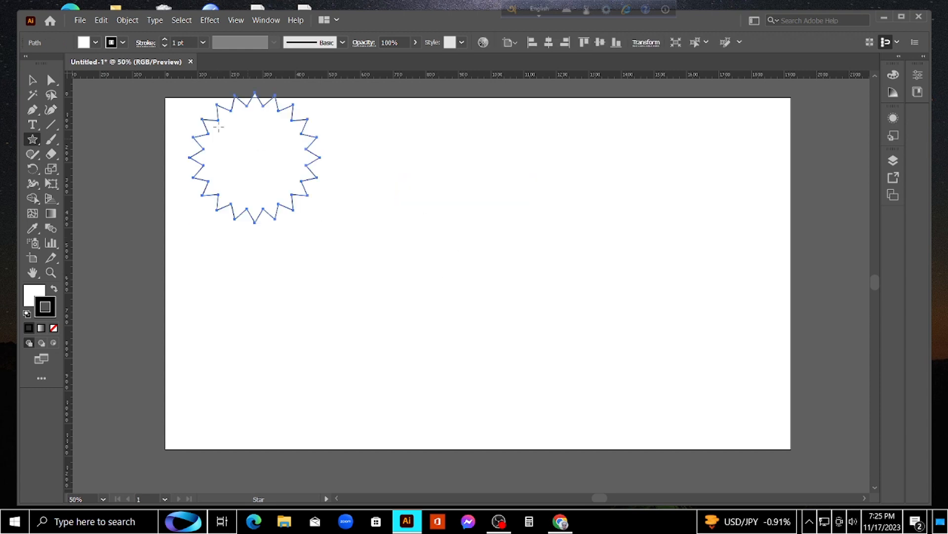
Move the star fully onto the artboard near its upper middle and remove its fill
{"action": "left_click", "coordinate": [33, 82]}
{"action": "left_click_drag", "start_coordinate": [241, 105], "coordinate": [418, 168]}
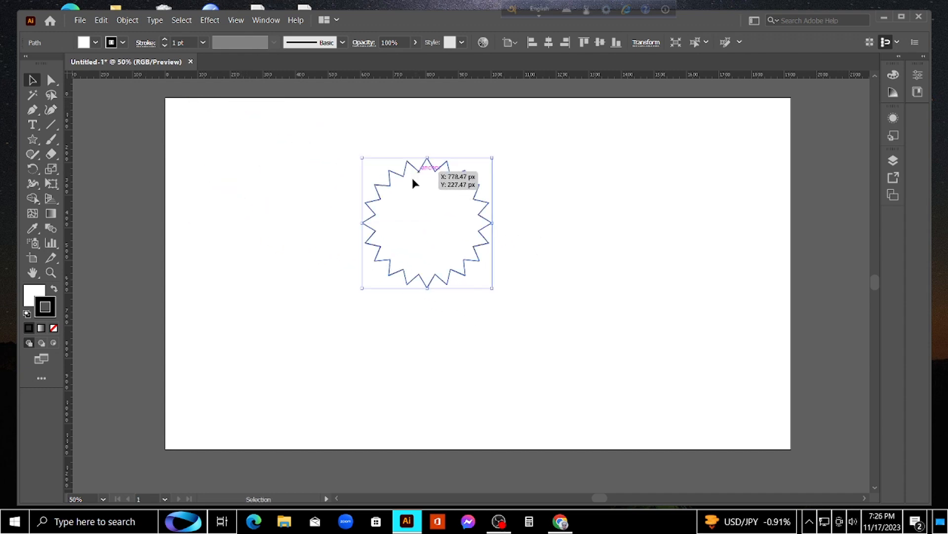
{"action": "left_click", "coordinate": [33, 296]}
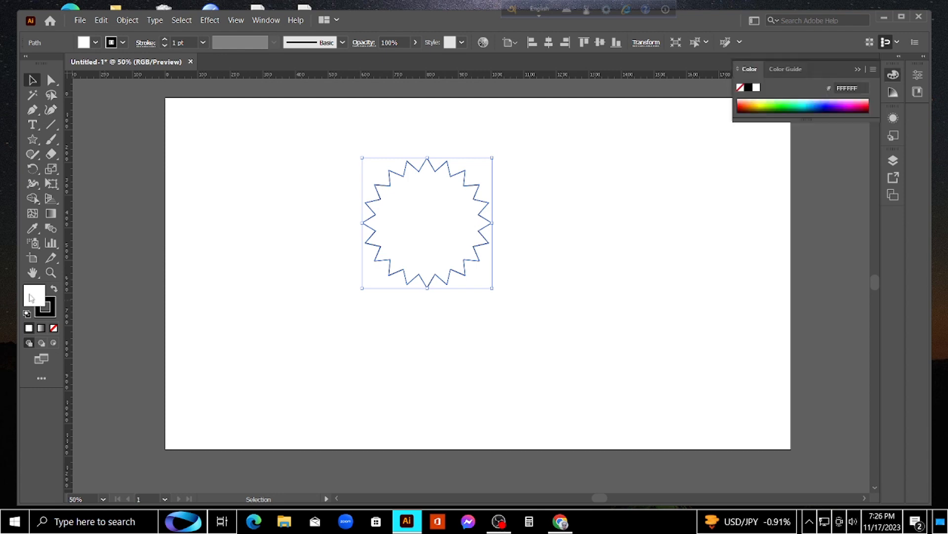
{"action": "left_click", "coordinate": [53, 328]}
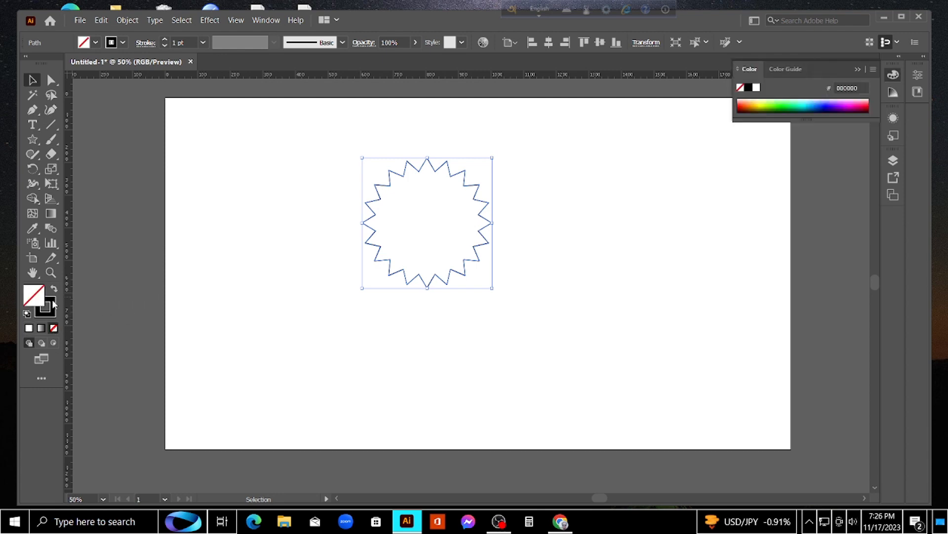
Set the star's stroke colour to the bright blue-violet 5240FF
{"action": "double_click", "coordinate": [53, 303]}
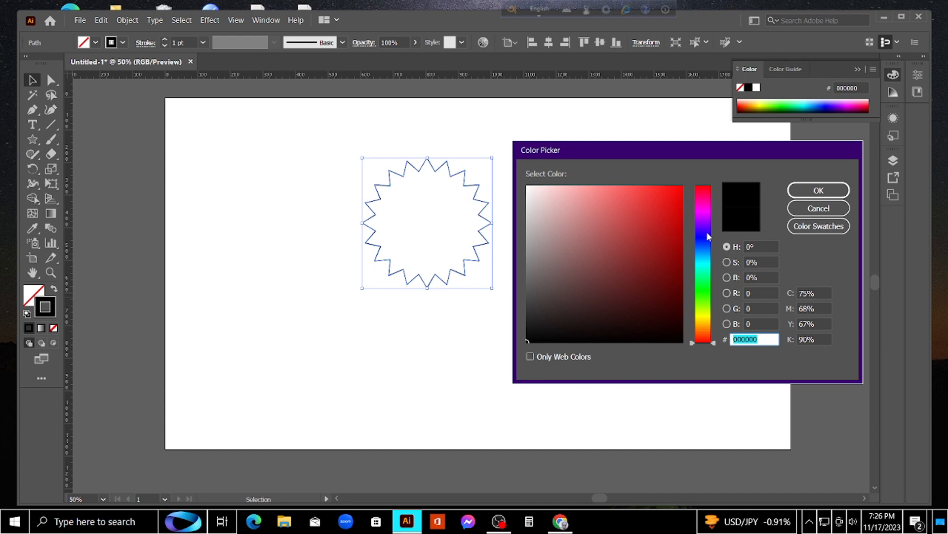
{"action": "left_click", "coordinate": [708, 236]}
{"action": "mouse_move", "coordinate": [679, 198]}
{"action": "left_mouse_down"}
{"action": "mouse_move", "coordinate": [662, 186]}
{"action": "mouse_move", "coordinate": [632, 188]}
{"action": "mouse_move", "coordinate": [657, 184]}
{"action": "mouse_move", "coordinate": [645, 185]}
{"action": "left_mouse_up"}
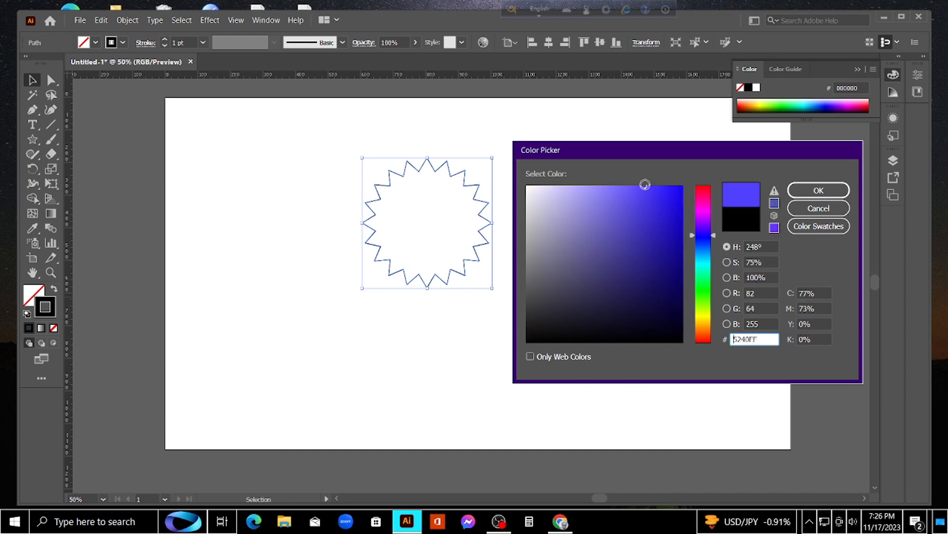
{"action": "left_click", "coordinate": [818, 191]}
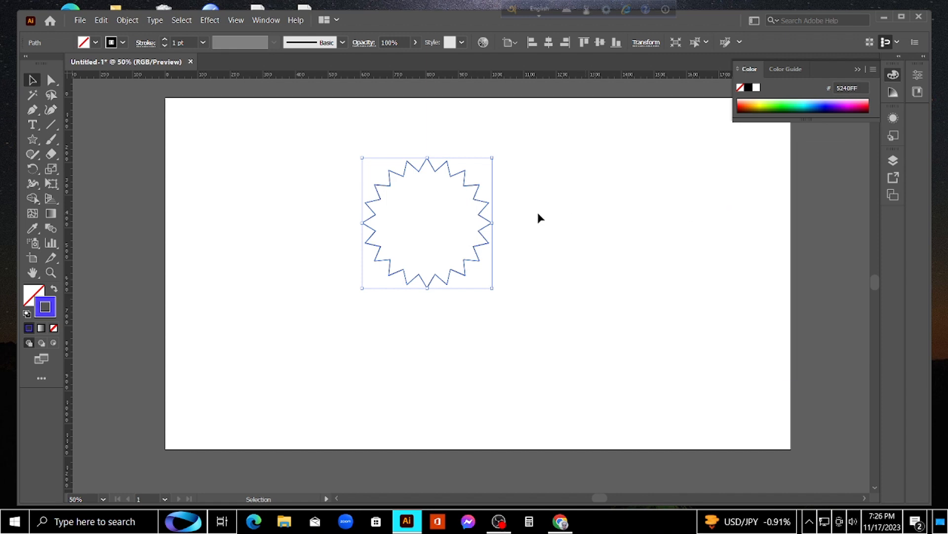
Reduce the star's stroke weight to 0.5 pt and deselect it
{"action": "left_click", "coordinate": [509, 209]}
{"action": "left_click_drag", "start_coordinate": [492, 164], "coordinate": [416, 232]}
{"action": "left_click", "coordinate": [203, 43]}
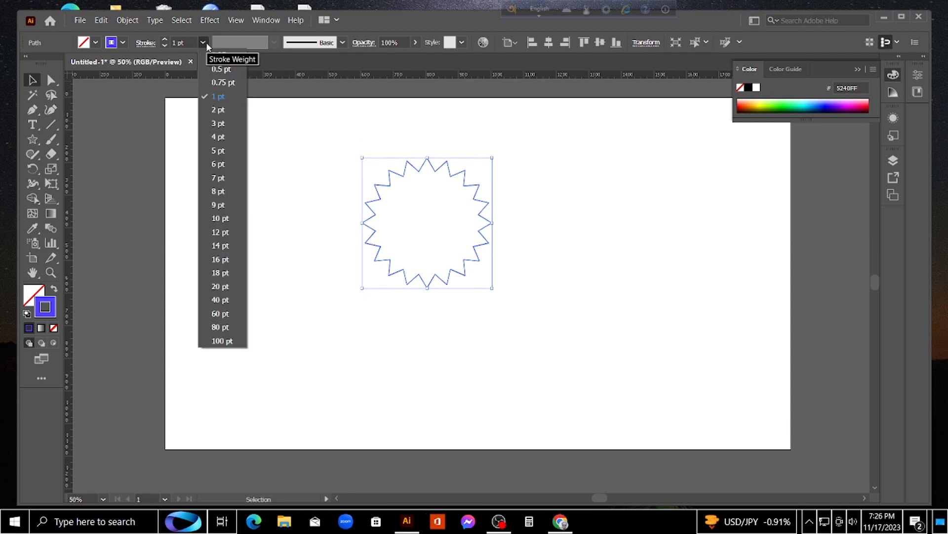
{"action": "left_click", "coordinate": [219, 70]}
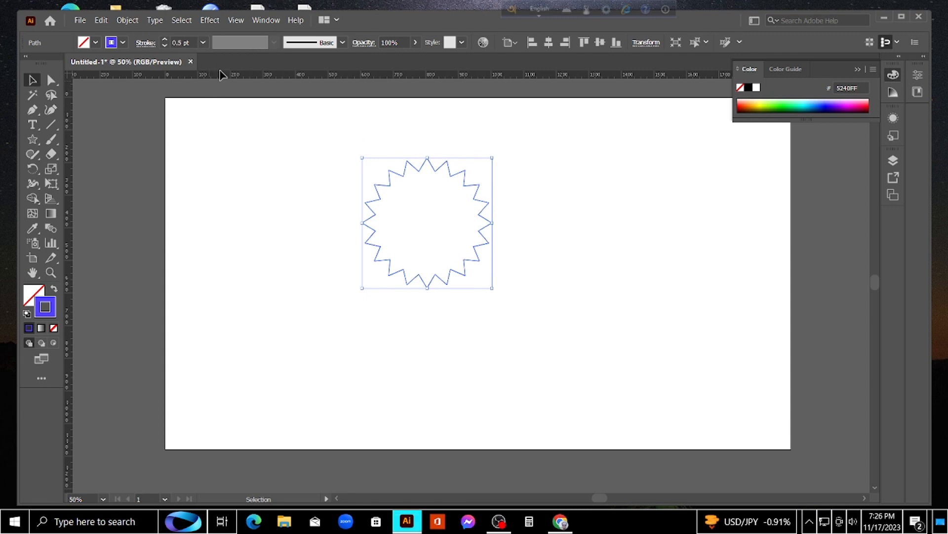
{"action": "left_click", "coordinate": [551, 132]}
{"action": "left_click", "coordinate": [454, 176]}
{"action": "left_click", "coordinate": [433, 200]}
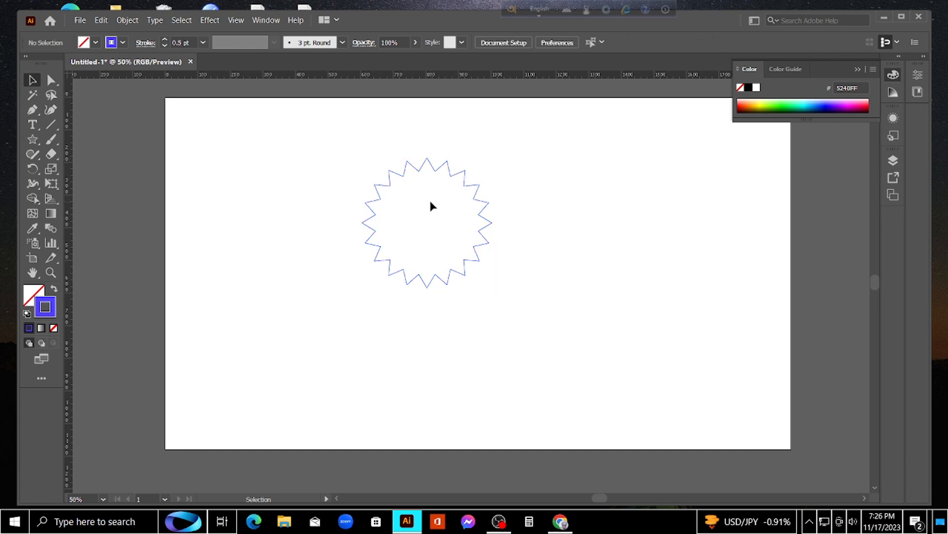
Round all the corners of the 20-point star into smooth waves with the Anchor Point tool
{"action": "left_click_drag", "start_coordinate": [34, 116], "coordinate": [64, 149]}
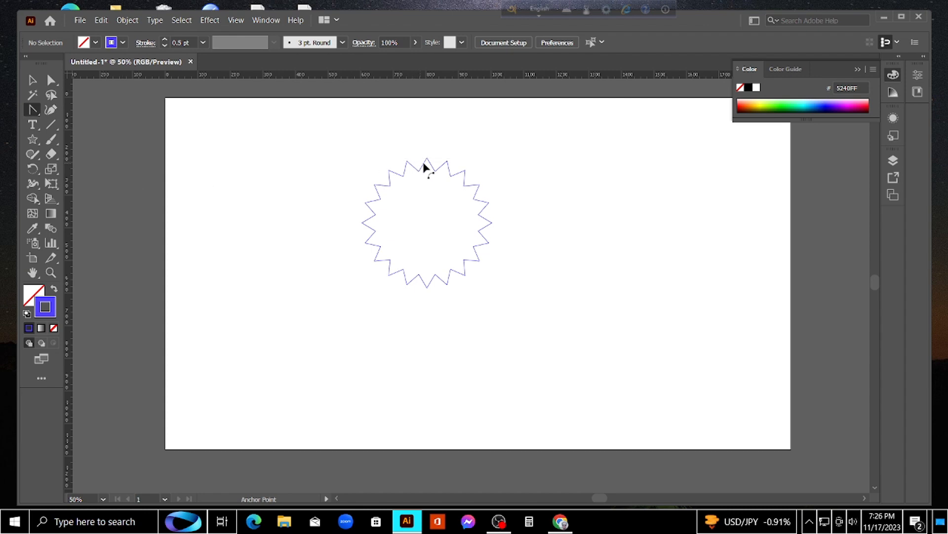
{"action": "left_click_drag", "start_coordinate": [427, 158], "coordinate": [454, 286]}
{"action": "left_click_drag", "start_coordinate": [439, 290], "coordinate": [364, 139]}
{"action": "left_click_drag", "start_coordinate": [364, 145], "coordinate": [380, 135]}
{"action": "key", "text": "ctrl+z"}
{"action": "left_click_drag", "start_coordinate": [388, 130], "coordinate": [432, 145]}
{"action": "left_click_drag", "start_coordinate": [444, 150], "coordinate": [420, 280]}
{"action": "left_click_drag", "start_coordinate": [403, 275], "coordinate": [362, 248]}
{"action": "left_click_drag", "start_coordinate": [353, 242], "coordinate": [353, 233]}
{"action": "left_click_drag", "start_coordinate": [346, 220], "coordinate": [357, 173]}
{"action": "mouse_move", "coordinate": [366, 162]}
{"action": "left_mouse_down"}
{"action": "mouse_move", "coordinate": [383, 146]}
{"action": "mouse_move", "coordinate": [395, 180]}
{"action": "mouse_move", "coordinate": [421, 173]}
{"action": "left_mouse_up"}
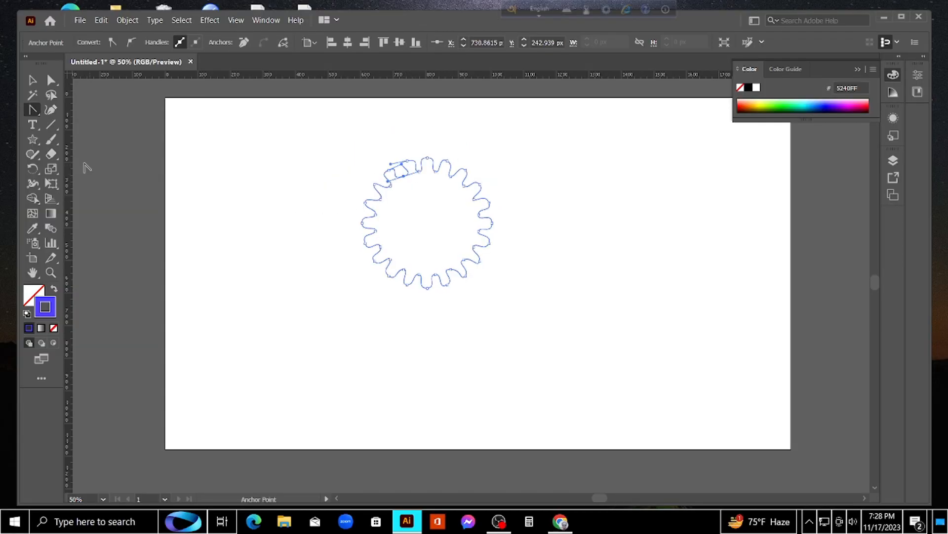
Select the wavy star, scale it down proportionally to a tiny ring and place it right of the artboard's centre
{"action": "left_click", "coordinate": [32, 80]}
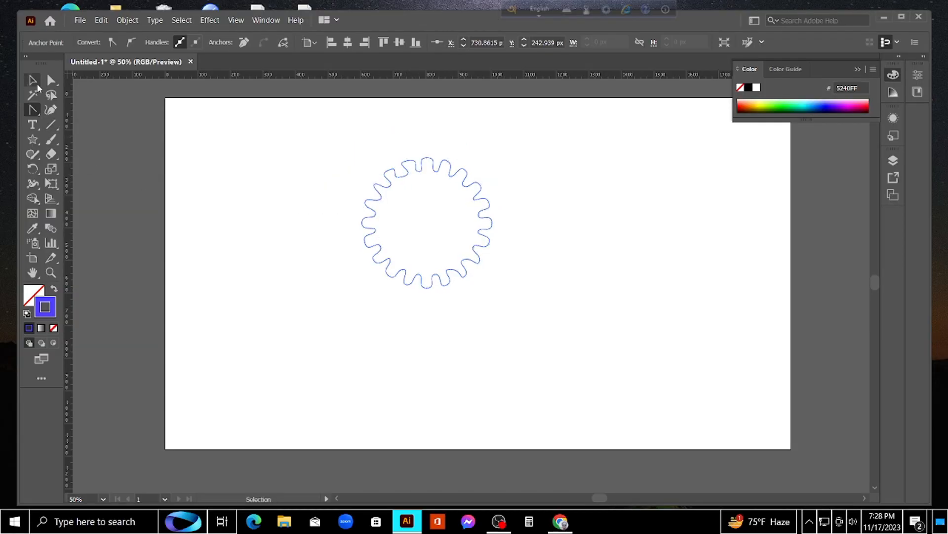
{"action": "left_click", "coordinate": [535, 167]}
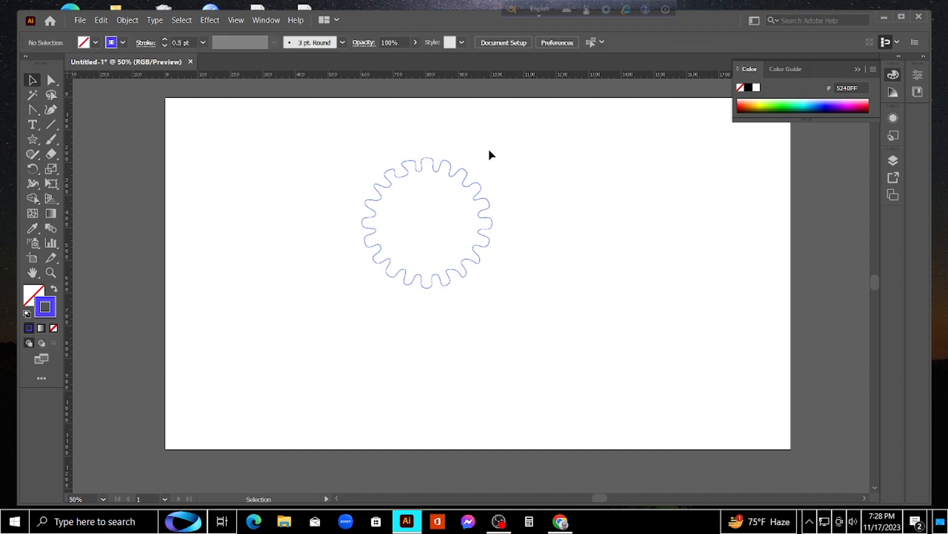
{"action": "left_click_drag", "start_coordinate": [488, 149], "coordinate": [312, 266]}
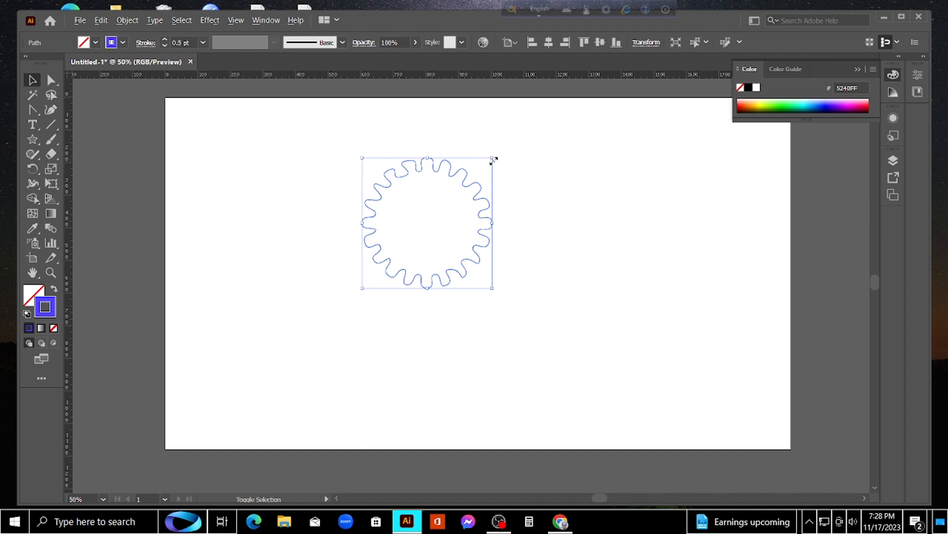
{"action": "mouse_move", "coordinate": [493, 160]}
{"action": "left_mouse_down"}
{"action": "mouse_move", "coordinate": [453, 189]}
{"action": "mouse_move", "coordinate": [439, 216]}
{"action": "mouse_move", "coordinate": [580, 286]}
{"action": "left_mouse_up"}
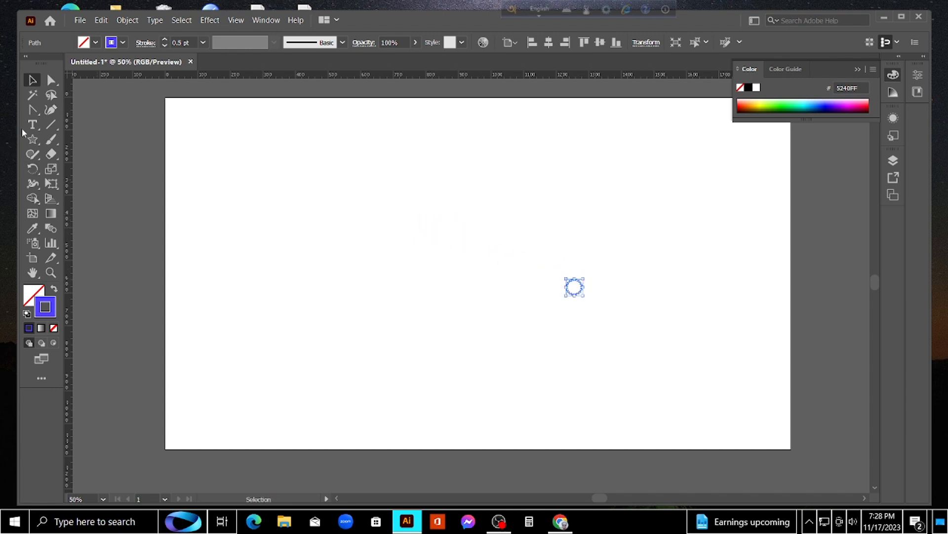
Start a second star in the middle of the artboard and set its Radius 1 to 400 px
{"action": "left_click", "coordinate": [32, 139]}
{"action": "left_click", "coordinate": [377, 249]}
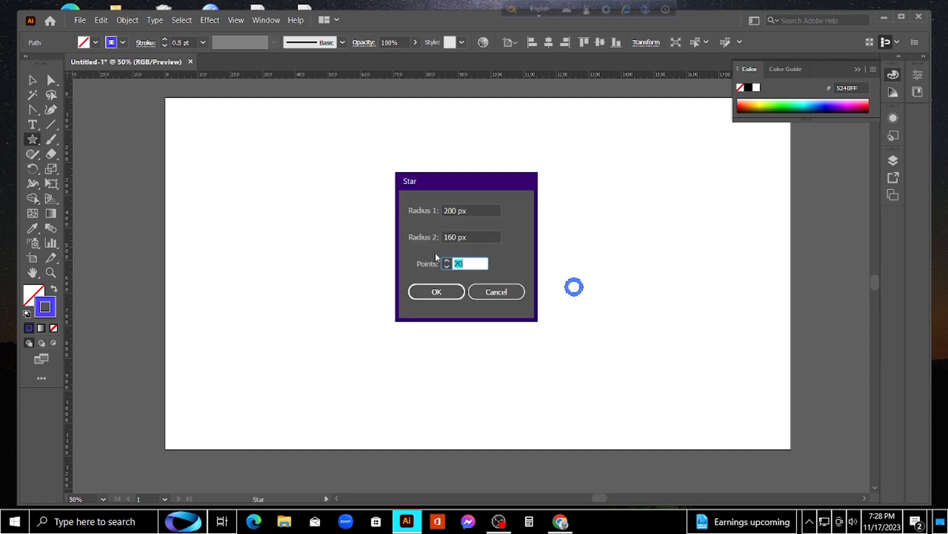
{"action": "left_click", "coordinate": [456, 211]}
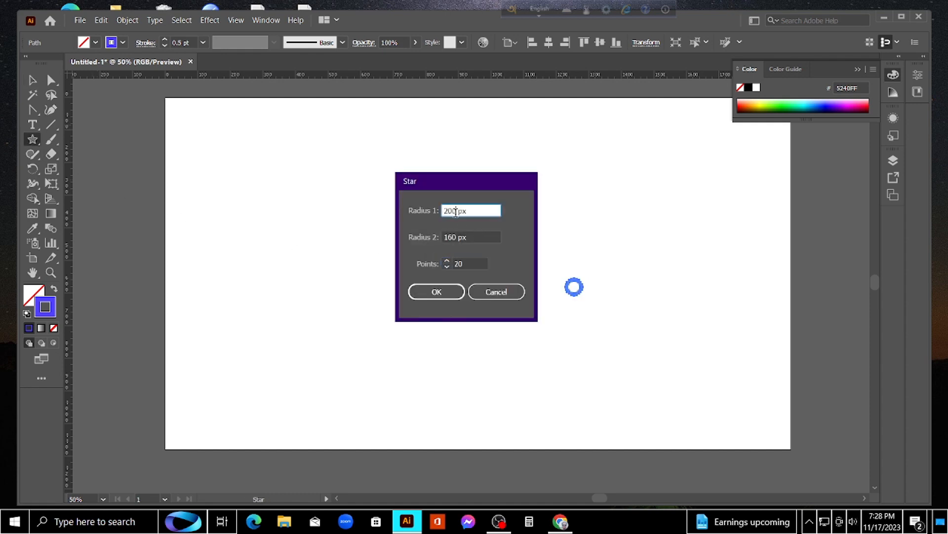
{"action": "key", "text": "BackSpace"}
{"action": "key", "text": "BackSpace"}
{"action": "key", "text": "BackSpace"}
{"action": "type", "text": "400"}
Set the second star's Radius 2 to 200 px
{"action": "left_click", "coordinate": [458, 238]}
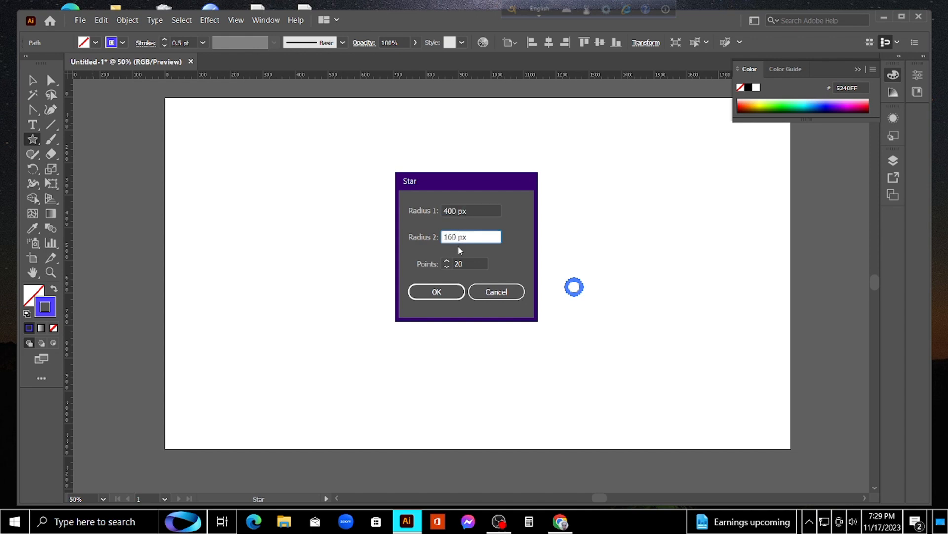
{"action": "key", "text": "BackSpace"}
{"action": "key", "text": "BackSpace"}
{"action": "key", "text": "BackSpace"}
{"action": "type", "text": "200"}
{"action": "left_click", "coordinate": [470, 264]}
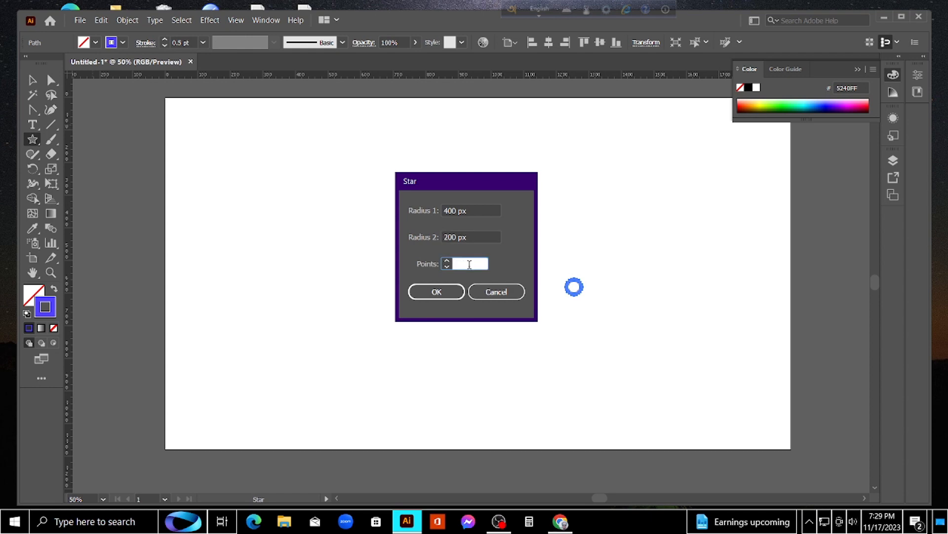
Change the second star's Radius 1 to 300 px, set its points to 10 and create it
{"action": "left_click", "coordinate": [456, 214]}
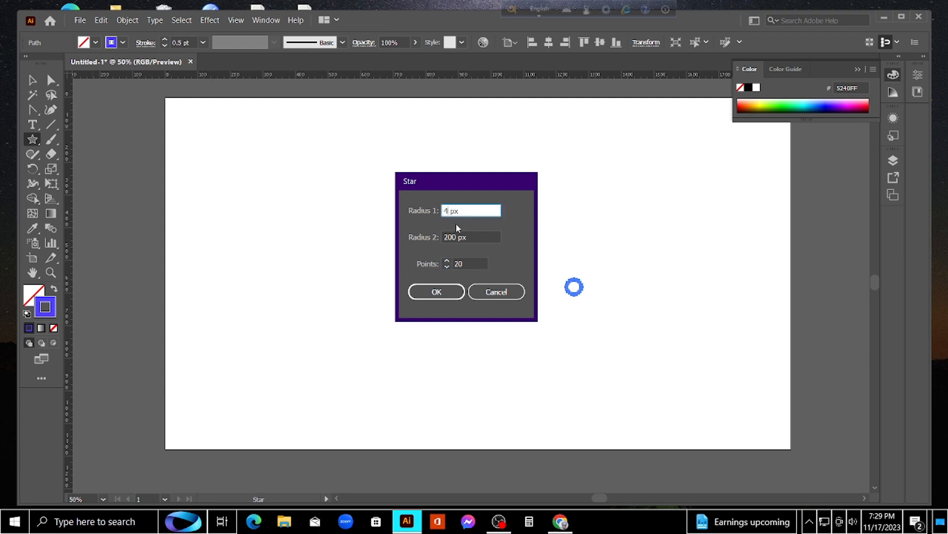
{"action": "type", "text": "300"}
{"action": "left_click", "coordinate": [479, 266]}
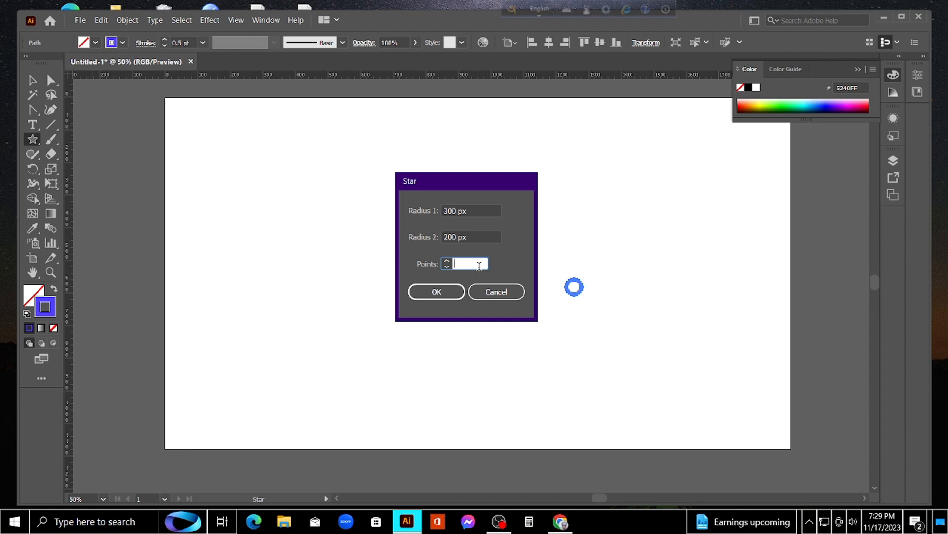
{"action": "type", "text": "10"}
{"action": "left_click", "coordinate": [431, 292]}
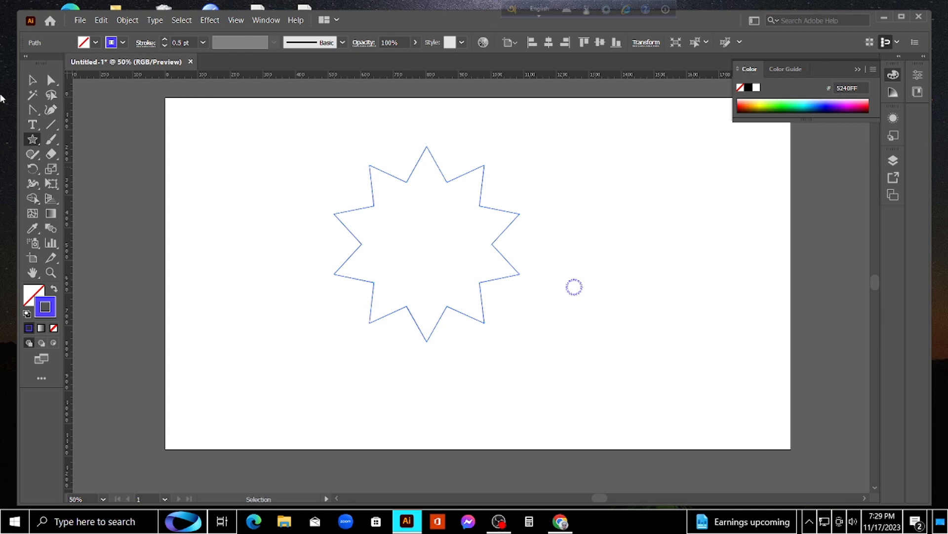
{"action": "left_click", "coordinate": [32, 80]}
{"action": "left_click", "coordinate": [284, 197]}
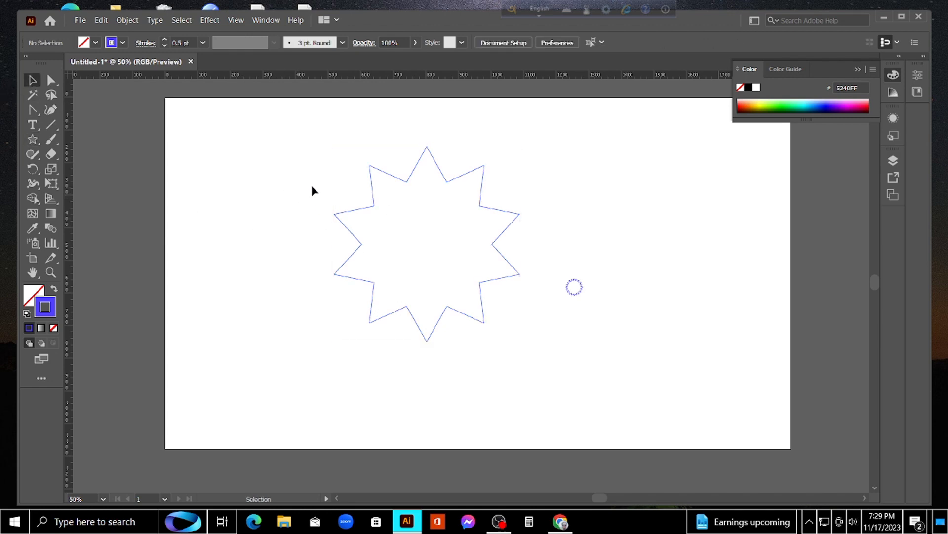
Round all the outer tips of the large star into smooth lobes with the Anchor Point tool
{"action": "left_click", "coordinate": [370, 168]}
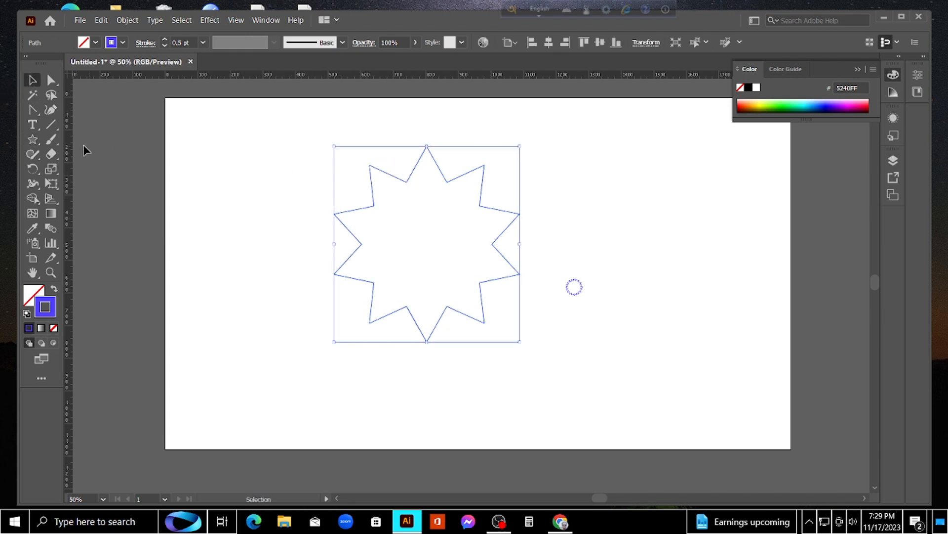
{"action": "left_click", "coordinate": [32, 109]}
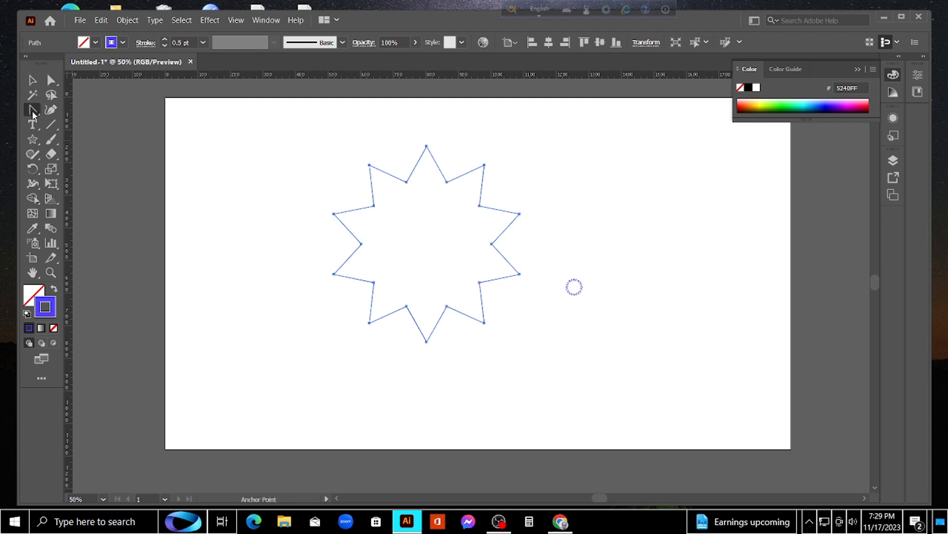
{"action": "left_click", "coordinate": [406, 183]}
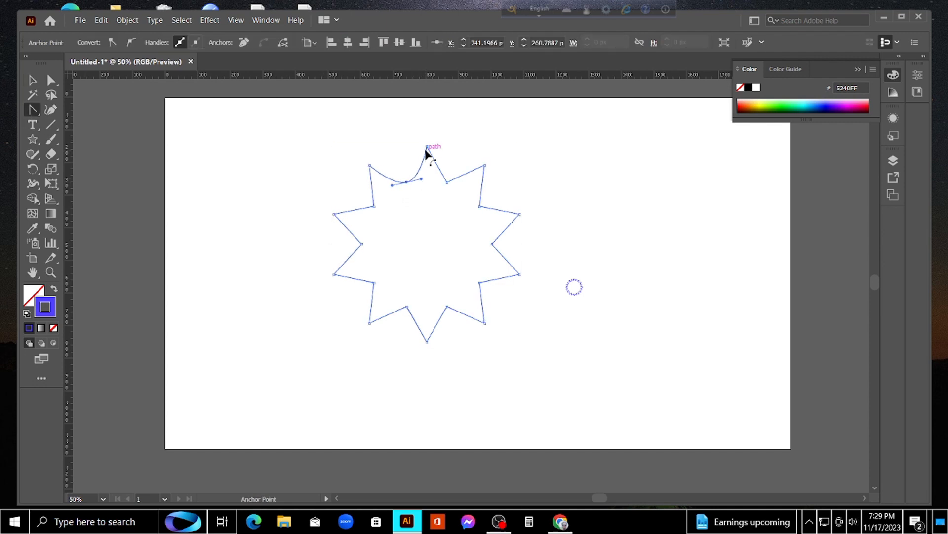
{"action": "left_click_drag", "start_coordinate": [427, 146], "coordinate": [448, 150]}
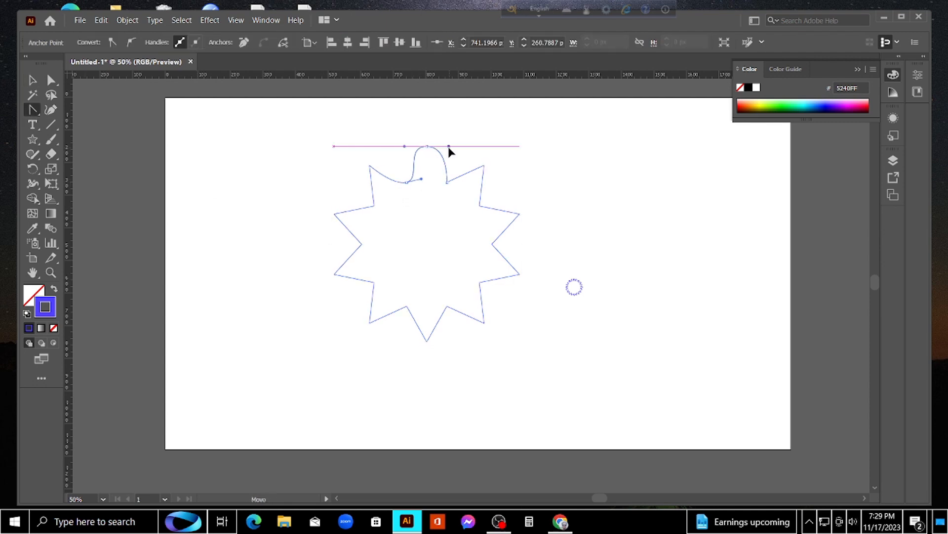
{"action": "left_click", "coordinate": [483, 165]}
{"action": "left_click_drag", "start_coordinate": [484, 165], "coordinate": [505, 180]}
{"action": "left_click_drag", "start_coordinate": [519, 215], "coordinate": [530, 236]}
{"action": "left_click_drag", "start_coordinate": [520, 274], "coordinate": [398, 346]}
{"action": "left_click_drag", "start_coordinate": [370, 323], "coordinate": [370, 323]}
{"action": "left_click_drag", "start_coordinate": [339, 306], "coordinate": [341, 308]}
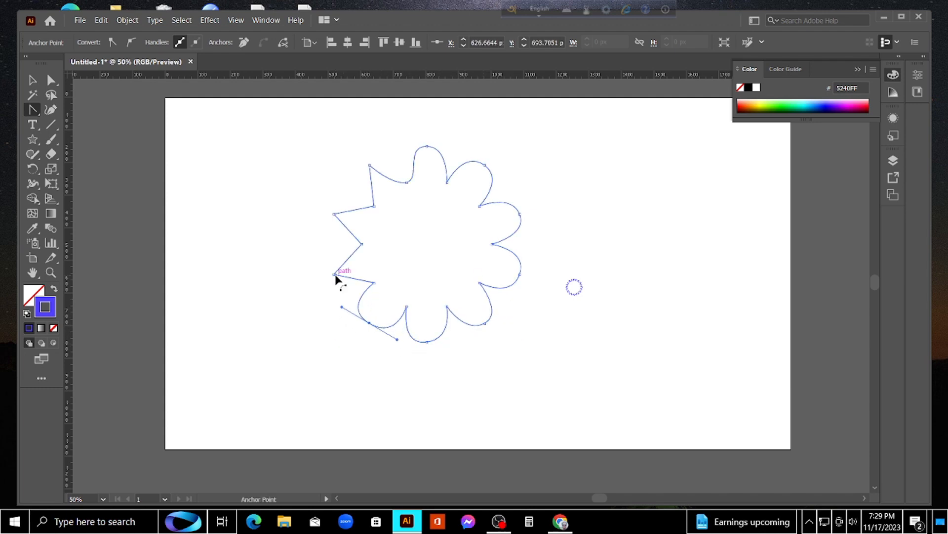
{"action": "left_click", "coordinate": [334, 275]}
{"action": "left_click_drag", "start_coordinate": [336, 274], "coordinate": [334, 250]}
{"action": "key", "text": "ctrl+z"}
{"action": "key", "text": "ctrl+z"}
{"action": "left_click_drag", "start_coordinate": [334, 215], "coordinate": [395, 156]}
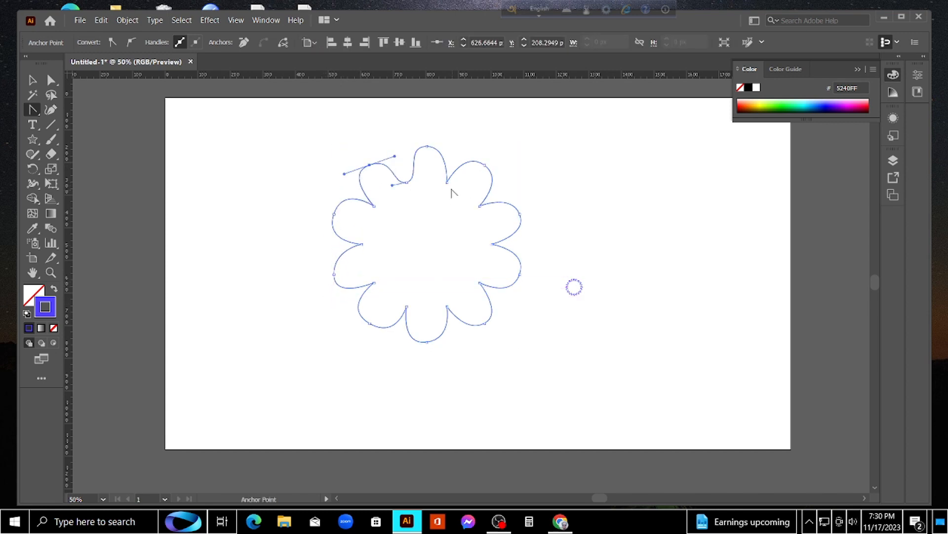
Round the large star's remaining inner corners into smooth curves and deselect the shape
{"action": "left_click_drag", "start_coordinate": [447, 182], "coordinate": [470, 294]}
{"action": "left_click_drag", "start_coordinate": [447, 306], "coordinate": [389, 197]}
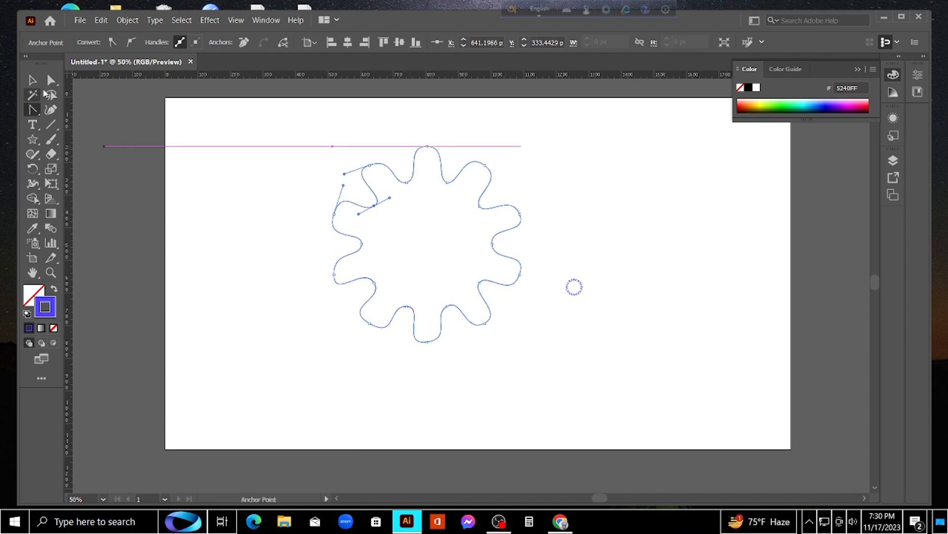
{"action": "left_click", "coordinate": [32, 80]}
{"action": "left_click", "coordinate": [273, 218]}
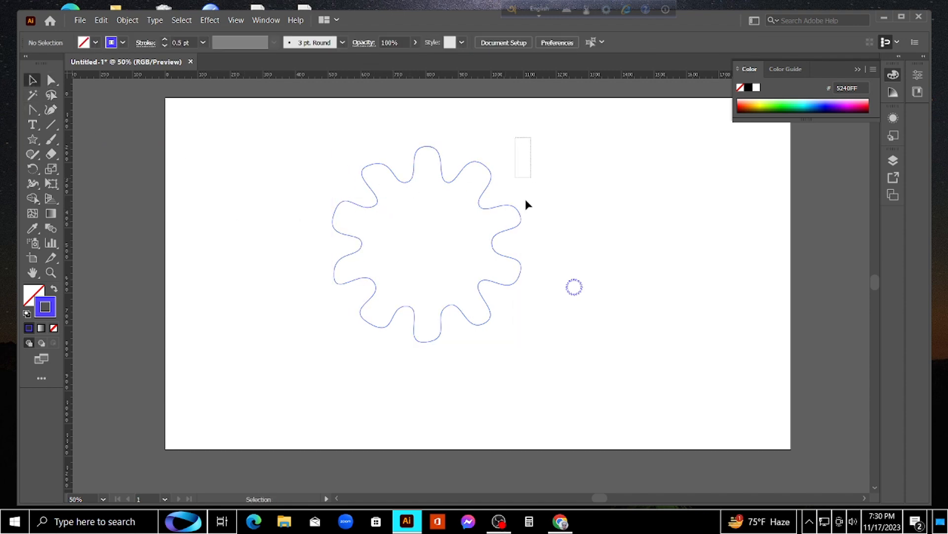
Change the large wavy star's stroke colour to orange-red FF501A
{"action": "left_click_drag", "start_coordinate": [526, 200], "coordinate": [324, 326]}
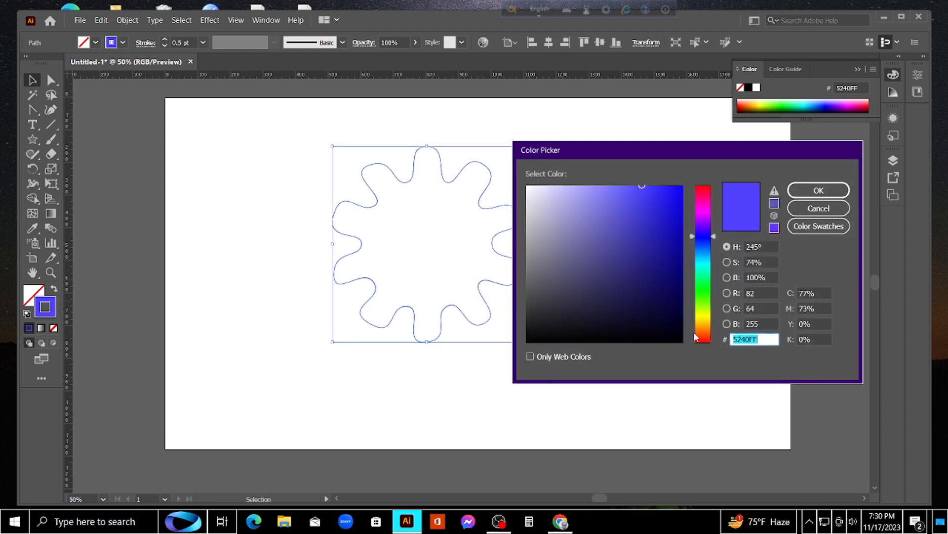
{"action": "left_click", "coordinate": [700, 337]}
{"action": "mouse_move", "coordinate": [668, 234]}
{"action": "left_mouse_down"}
{"action": "mouse_move", "coordinate": [631, 173]}
{"action": "mouse_move", "coordinate": [638, 187]}
{"action": "mouse_move", "coordinate": [669, 186]}
{"action": "left_mouse_up"}
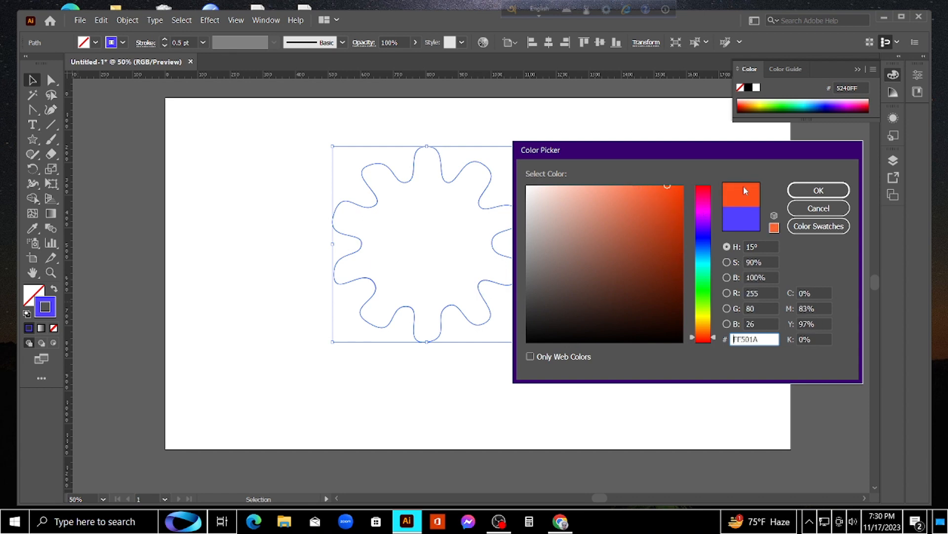
{"action": "left_click", "coordinate": [818, 190]}
{"action": "left_click", "coordinate": [580, 212]}
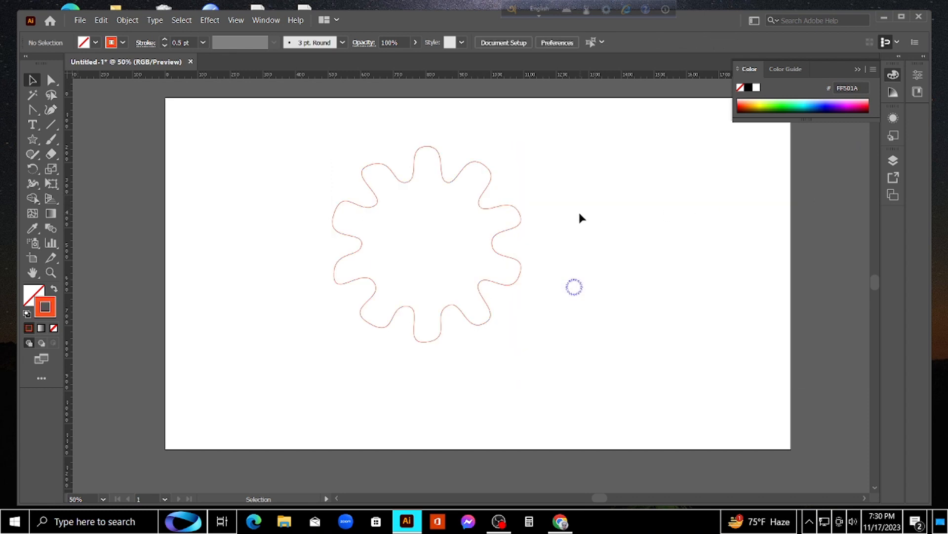
Select the large wavy star and the tiny ring and set their blend spacing to Specified Steps with 300 steps
{"action": "left_click_drag", "start_coordinate": [561, 164], "coordinate": [336, 333]}
{"action": "left_click_drag", "start_coordinate": [627, 245], "coordinate": [524, 336]}
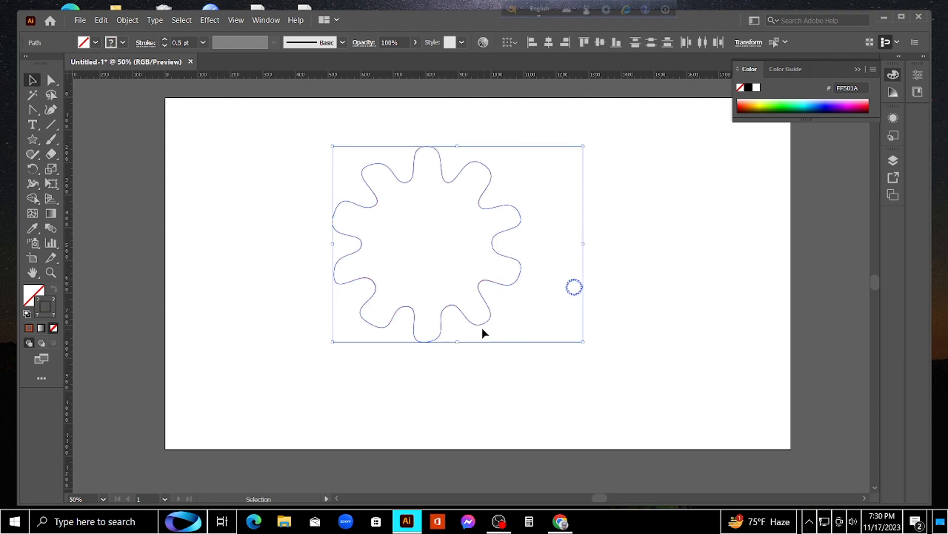
{"action": "left_click", "coordinate": [127, 20]}
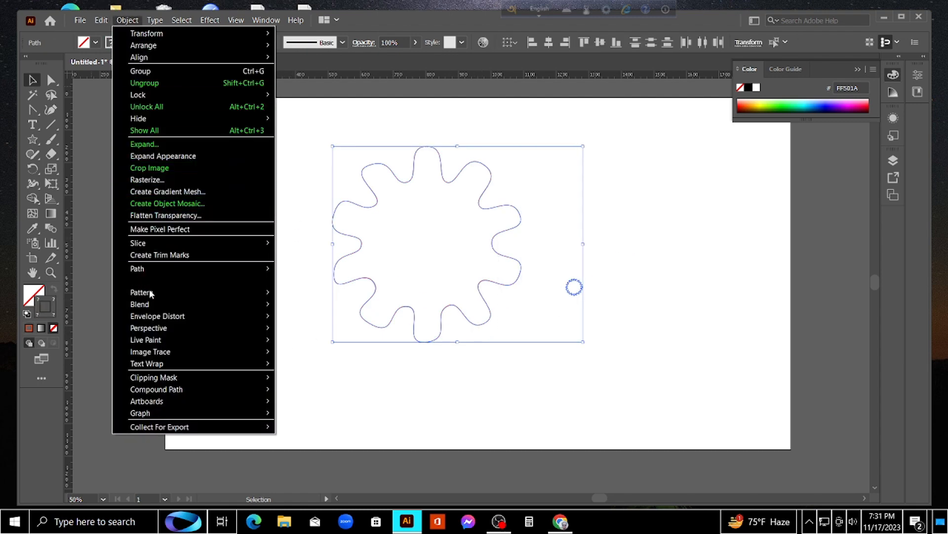
{"action": "mouse_move", "coordinate": [185, 309]}
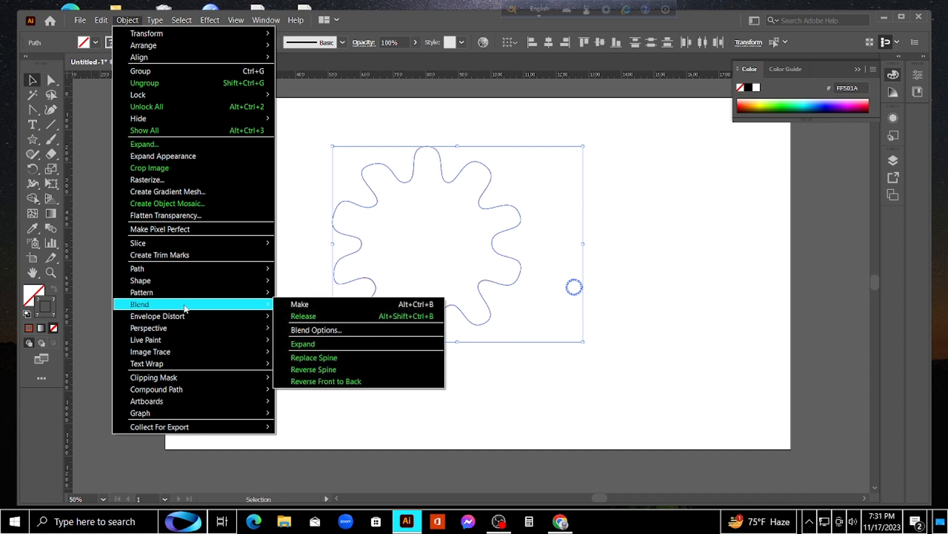
{"action": "left_click", "coordinate": [332, 338]}
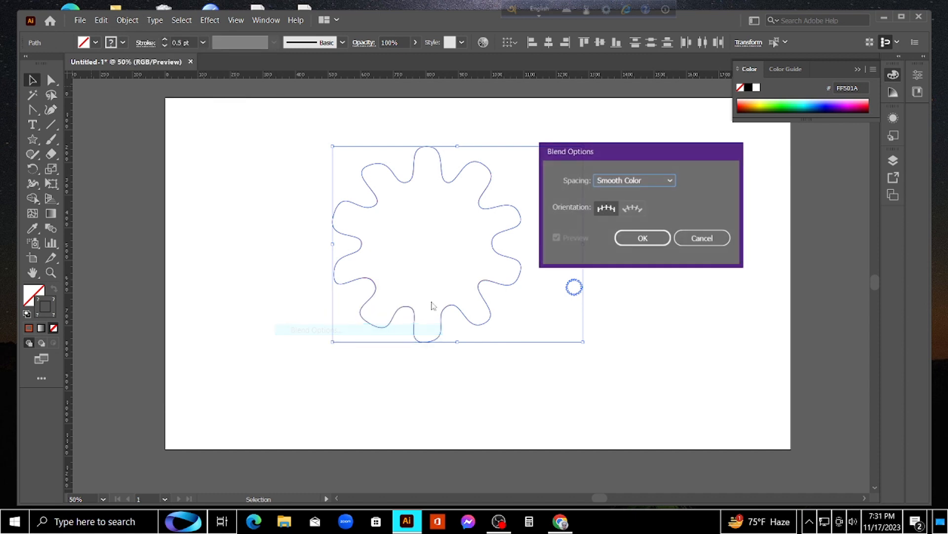
{"action": "left_click", "coordinate": [669, 184]}
{"action": "left_click", "coordinate": [652, 207]}
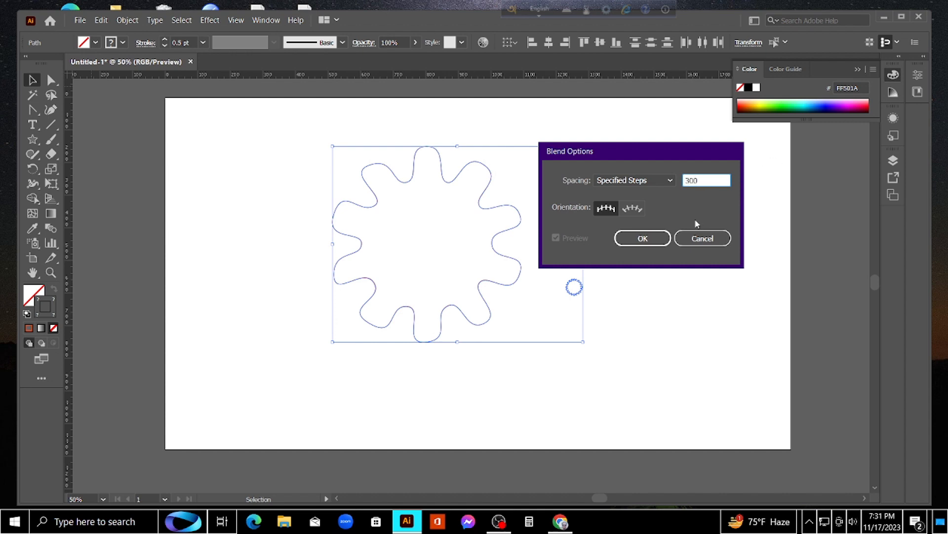
{"action": "left_click", "coordinate": [647, 238]}
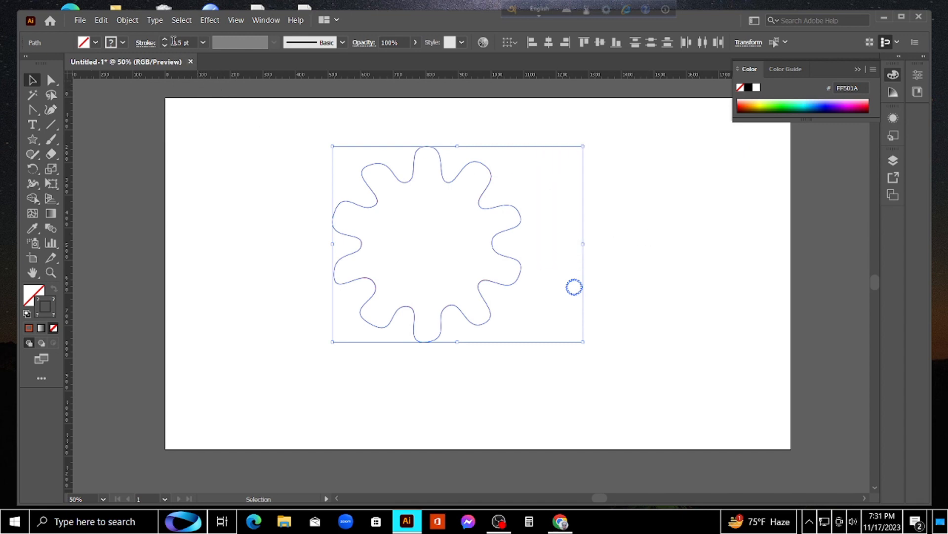
Make the blend between the orange-red wavy star and the tiny blue ring
{"action": "left_click", "coordinate": [128, 20]}
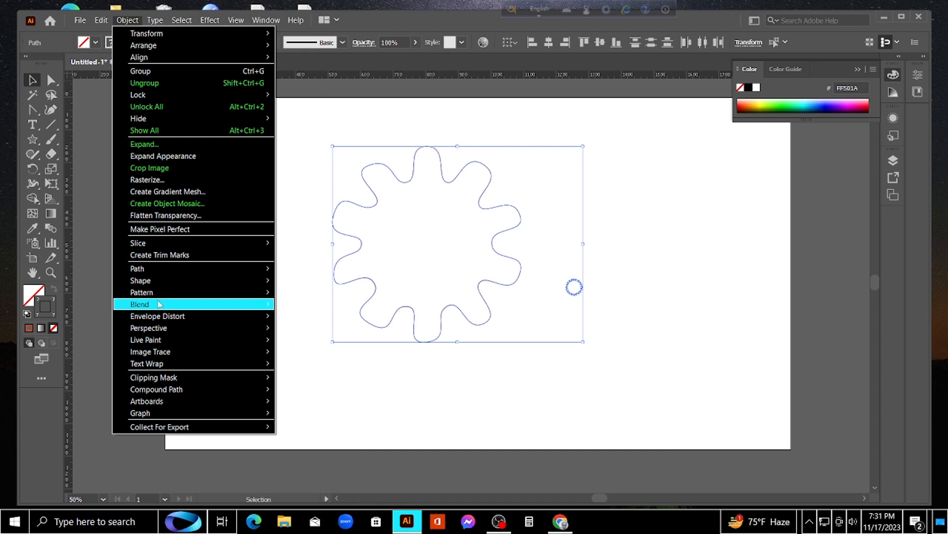
{"action": "mouse_move", "coordinate": [159, 304]}
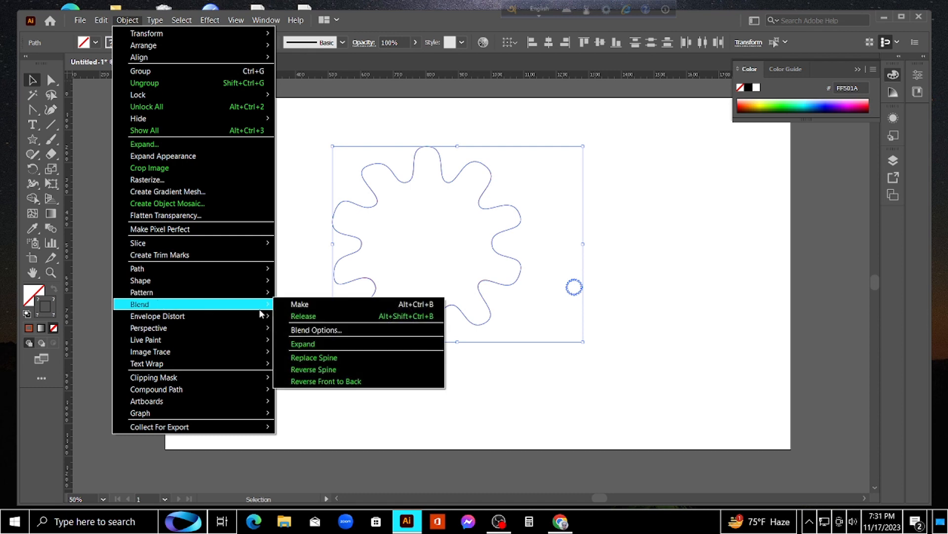
{"action": "left_click", "coordinate": [340, 315]}
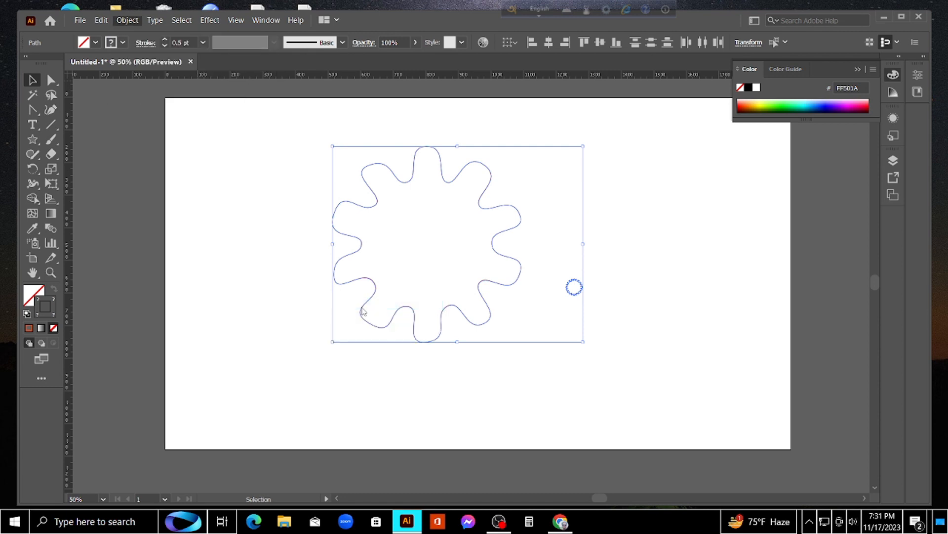
{"action": "key", "text": "ctrl+z"}
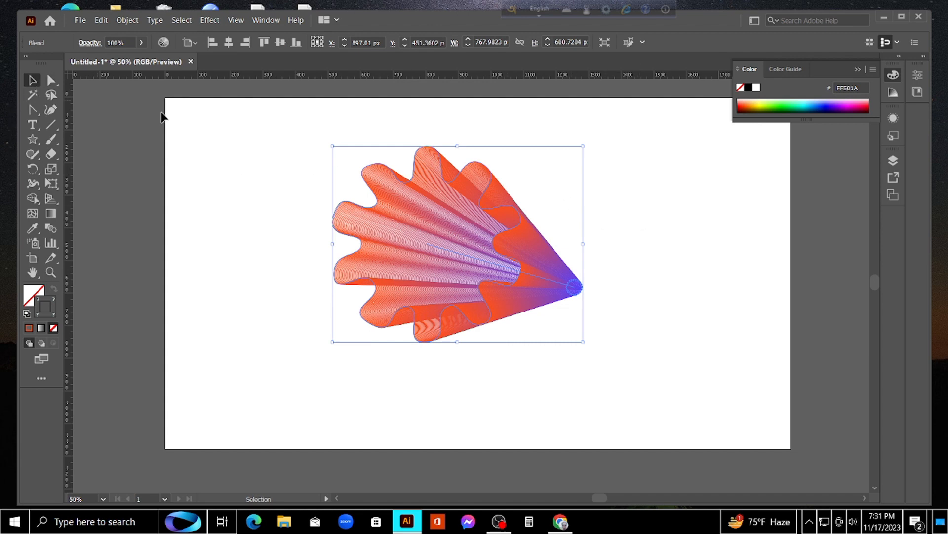
Bend the blend's spine downward near its middle with the Curvature tool to form a curved shell shape
{"action": "left_click", "coordinate": [51, 109]}
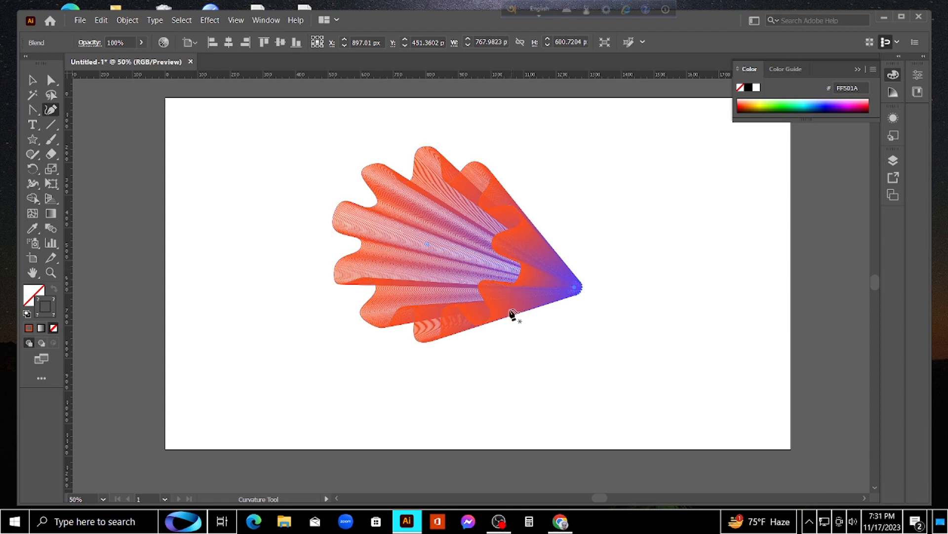
{"action": "left_click", "coordinate": [515, 273]}
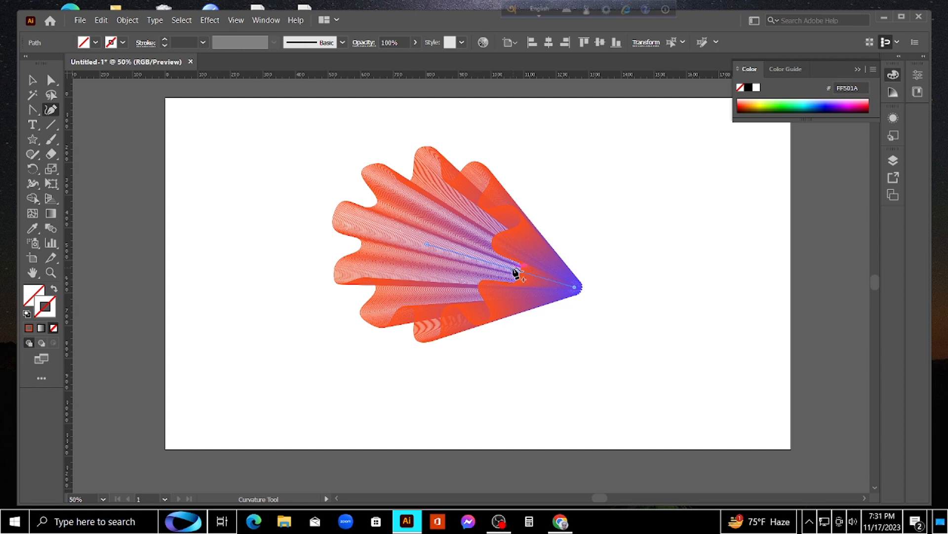
{"action": "left_click_drag", "start_coordinate": [515, 274], "coordinate": [511, 311]}
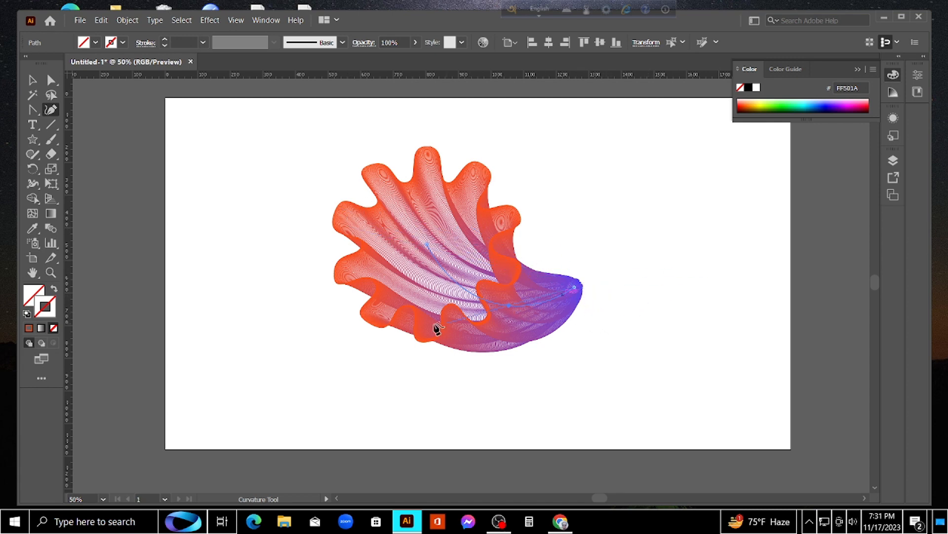
{"action": "left_click", "coordinate": [32, 79]}
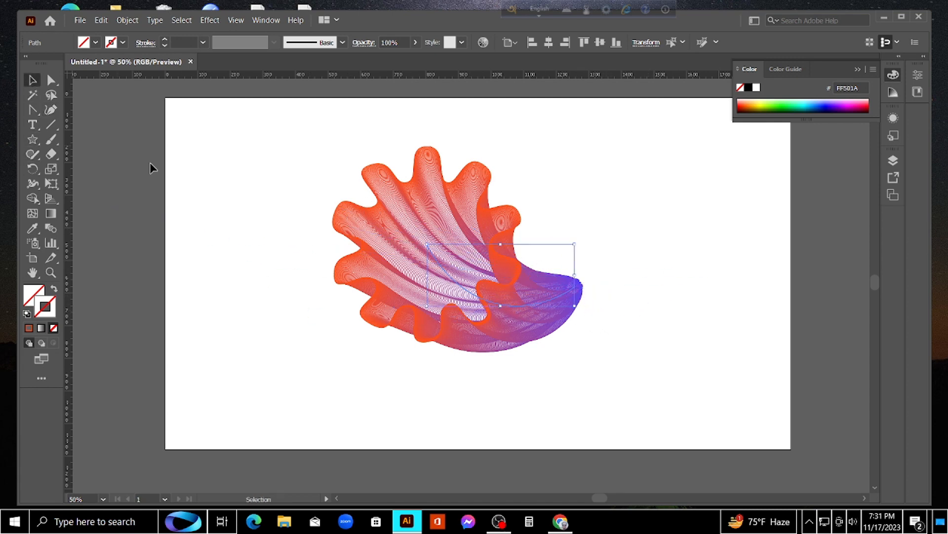
Flip the blended shape horizontally, widen it to about 943 px and flatten it to about 451 px high
{"action": "left_click", "coordinate": [631, 261]}
{"action": "left_click", "coordinate": [484, 306]}
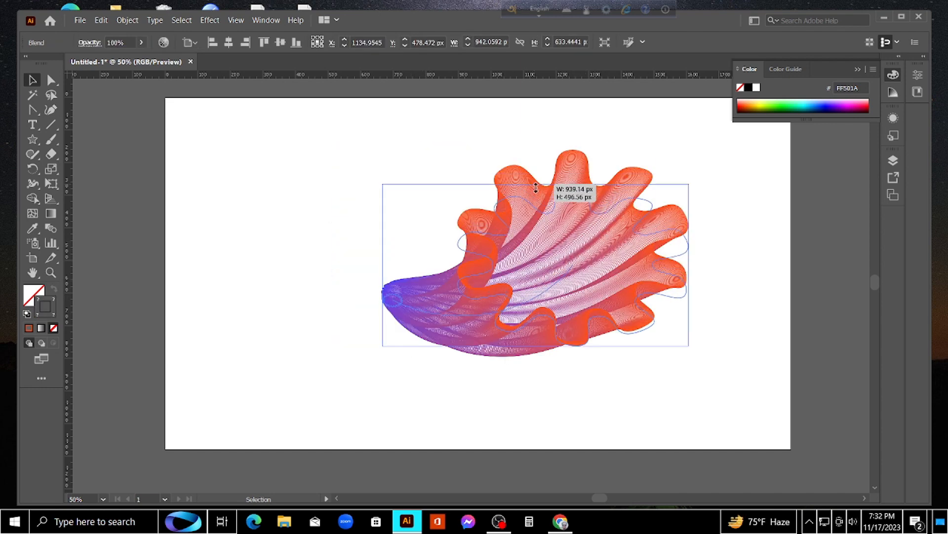
{"action": "left_click_drag", "start_coordinate": [536, 185], "coordinate": [538, 223]}
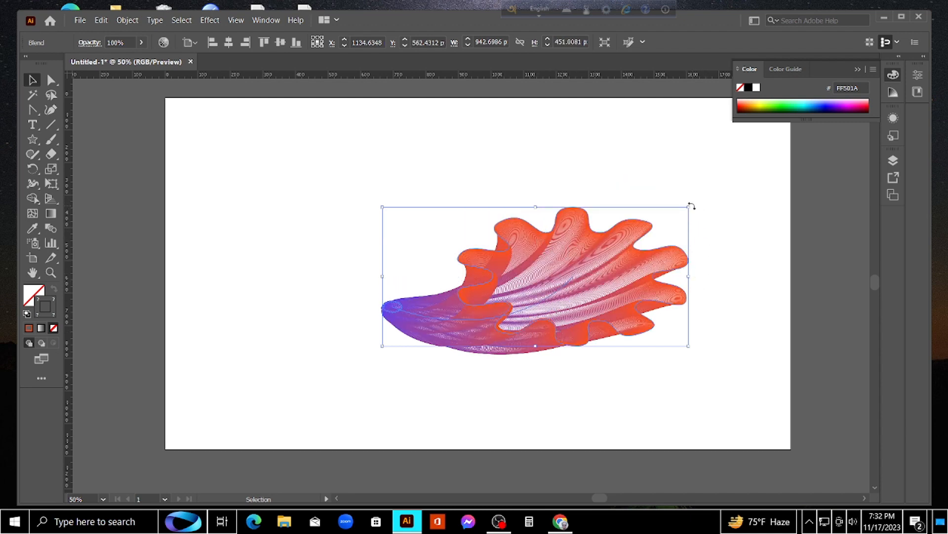
Rotate the blended shape about 56° counterclockwise, move it to the upper middle of the artboard and deselect it
{"action": "left_click_drag", "start_coordinate": [691, 205], "coordinate": [564, 122]}
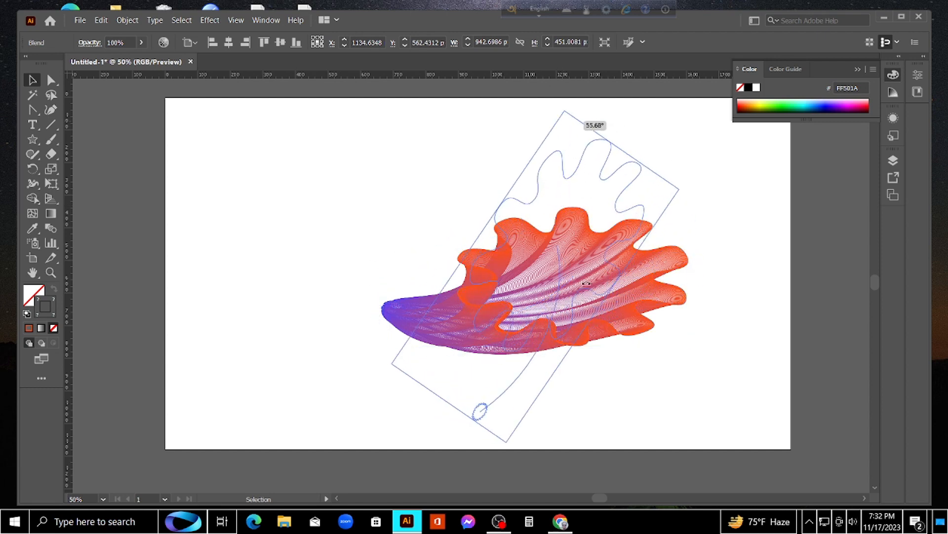
{"action": "left_click_drag", "start_coordinate": [586, 283], "coordinate": [586, 287]}
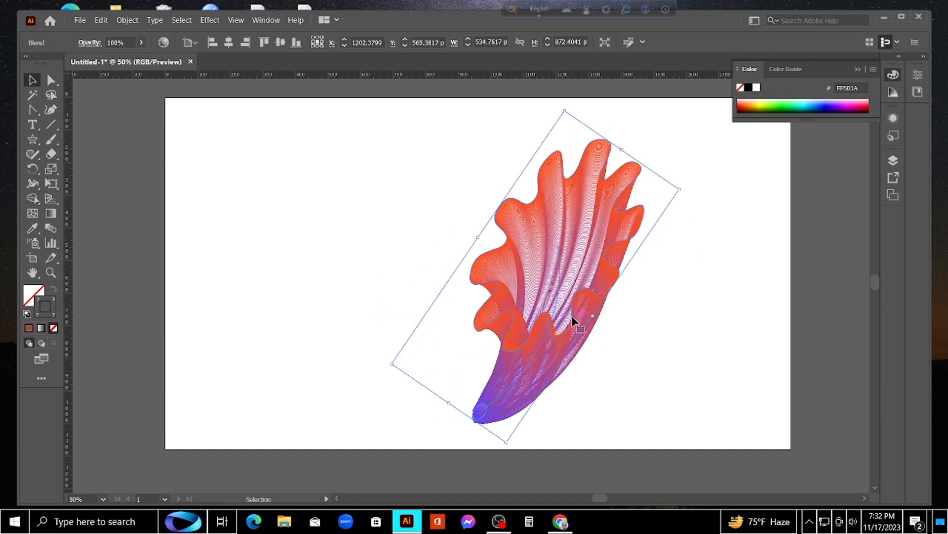
{"action": "left_click_drag", "start_coordinate": [573, 319], "coordinate": [470, 271]}
{"action": "left_click", "coordinate": [512, 314]}
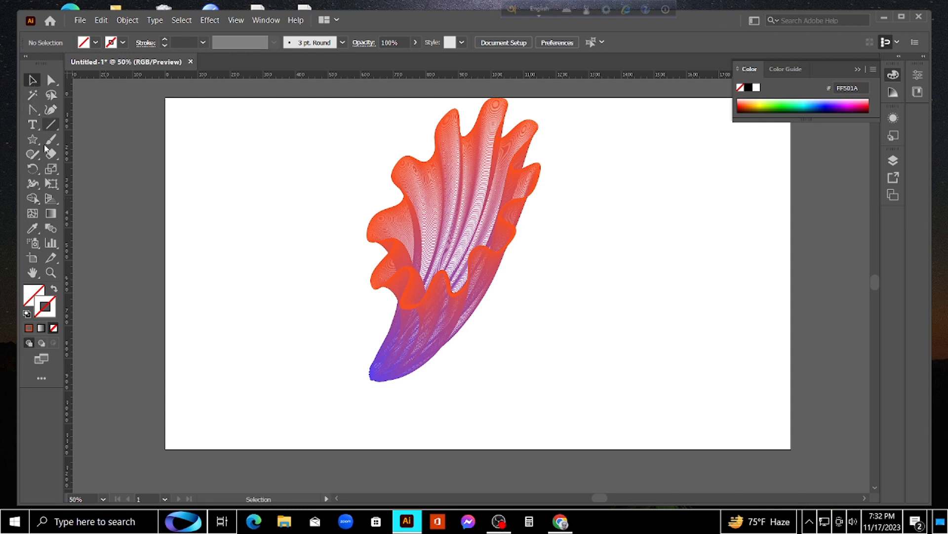
Start a small petal-like outline left of the blended shape with the Pen tool, drawing its curved left side and rounded first lobe
{"action": "left_click", "coordinate": [32, 112]}
{"action": "left_click", "coordinate": [77, 109]}
{"action": "right_click", "coordinate": [69, 117]}
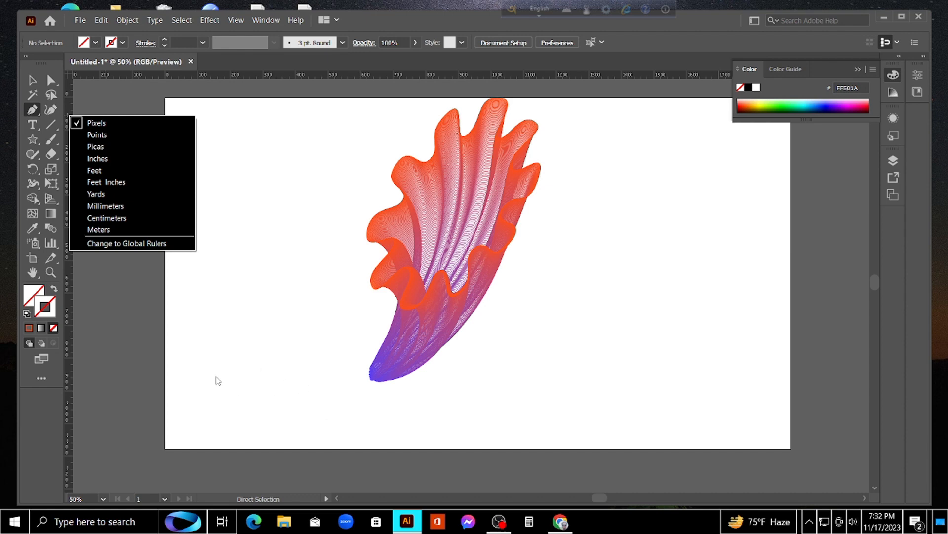
{"action": "left_click", "coordinate": [103, 123]}
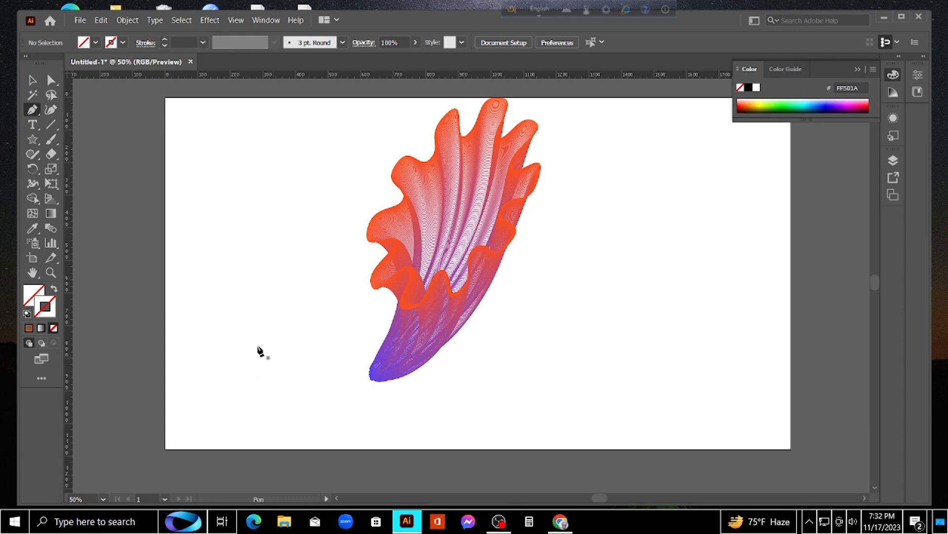
{"action": "left_click", "coordinate": [237, 369]}
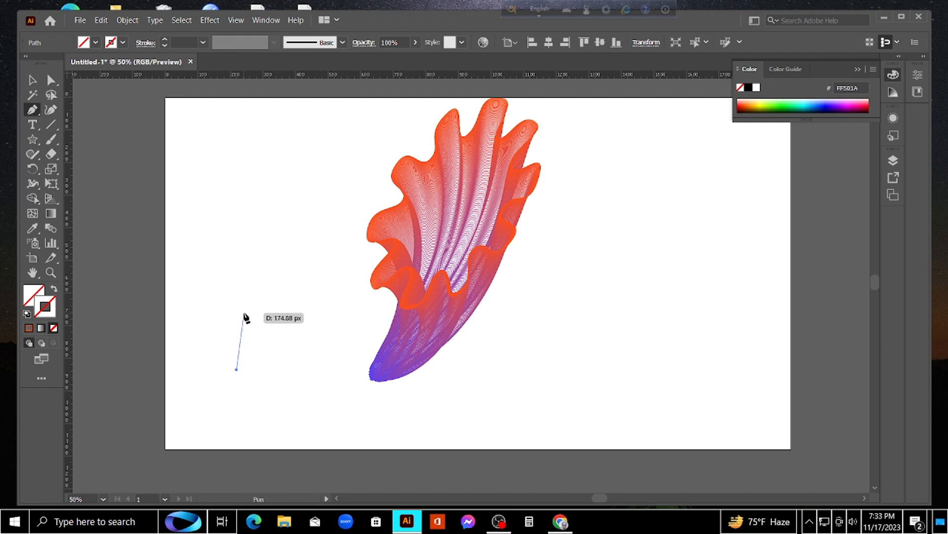
{"action": "left_click", "coordinate": [244, 317]}
{"action": "left_click_drag", "start_coordinate": [230, 305], "coordinate": [244, 281]}
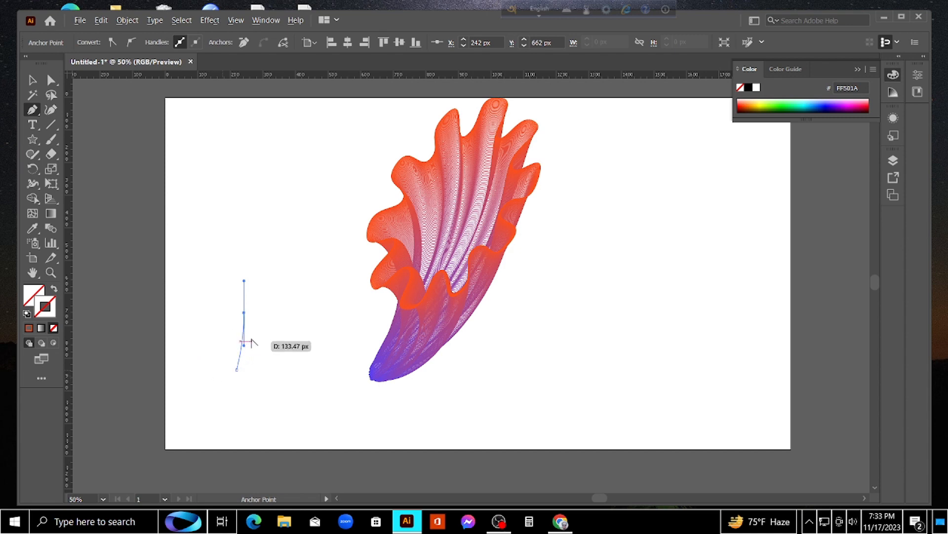
{"action": "left_click", "coordinate": [244, 311]}
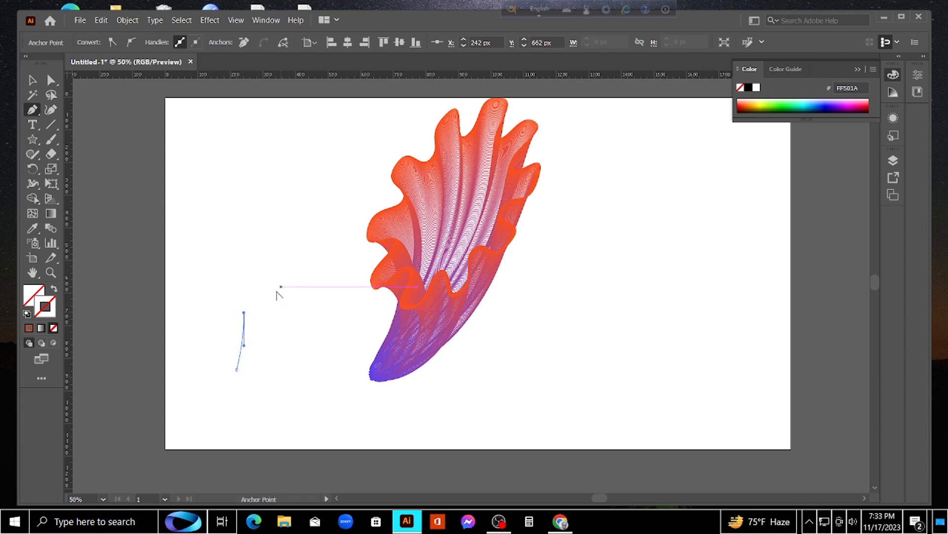
{"action": "left_click", "coordinate": [277, 292]}
{"action": "left_click_drag", "start_coordinate": [292, 312], "coordinate": [302, 325]}
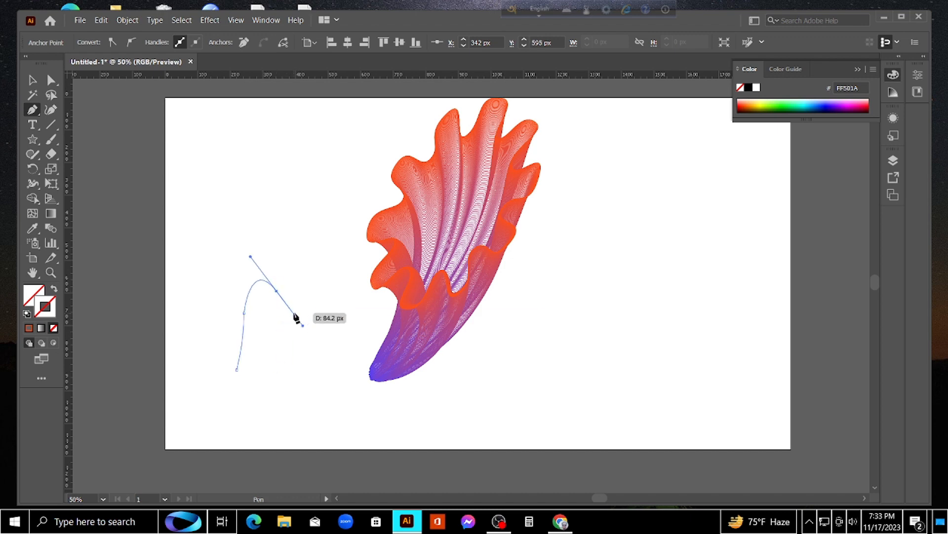
{"action": "left_click", "coordinate": [277, 292]}
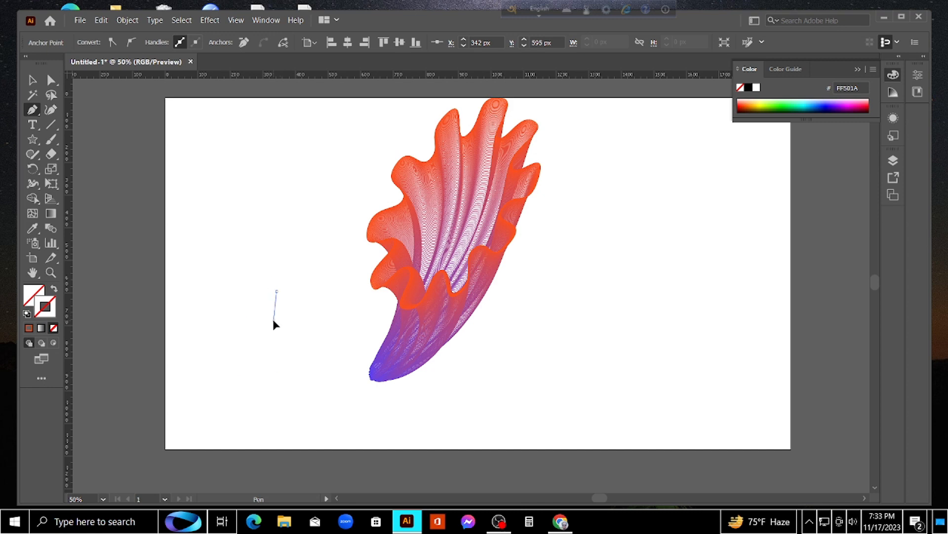
Continue the outline with two pointed lobes, then curve its lower edge back to the starting point to close it
{"action": "left_click", "coordinate": [273, 319]}
{"action": "left_click", "coordinate": [300, 296]}
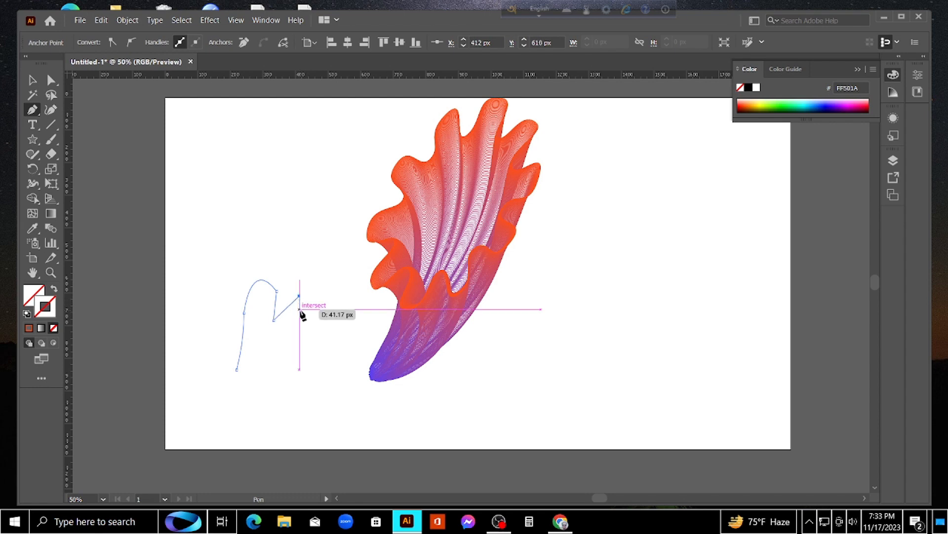
{"action": "left_click", "coordinate": [303, 314]}
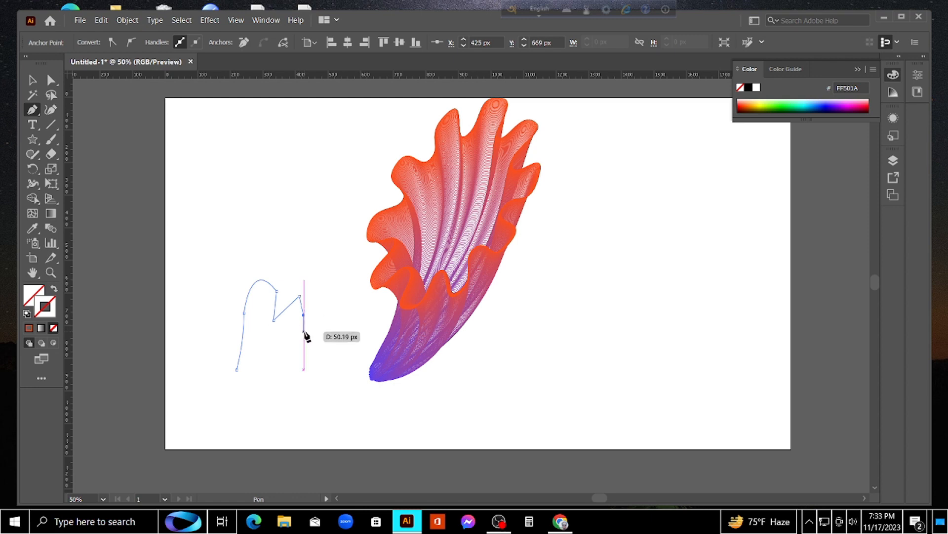
{"action": "left_click", "coordinate": [303, 328]}
{"action": "left_click", "coordinate": [336, 310]}
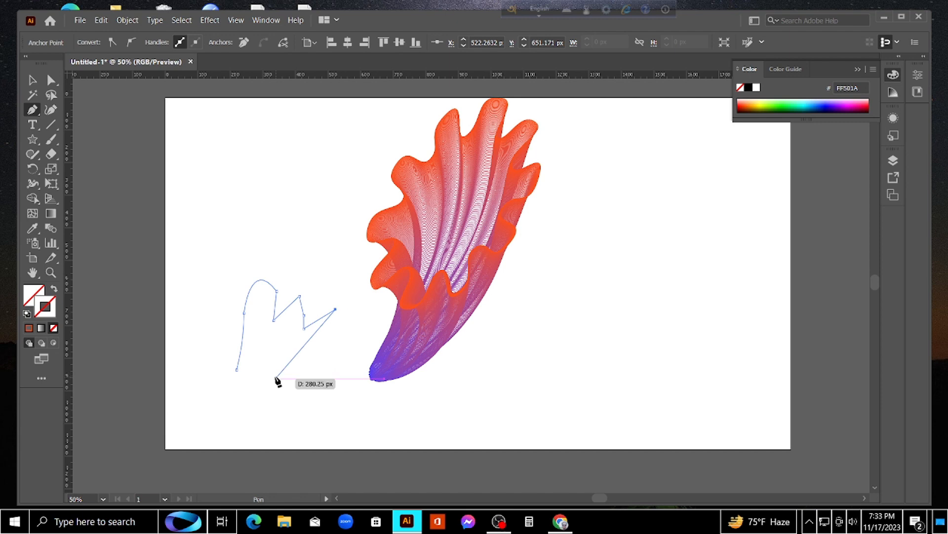
{"action": "left_click_drag", "start_coordinate": [276, 379], "coordinate": [226, 388]}
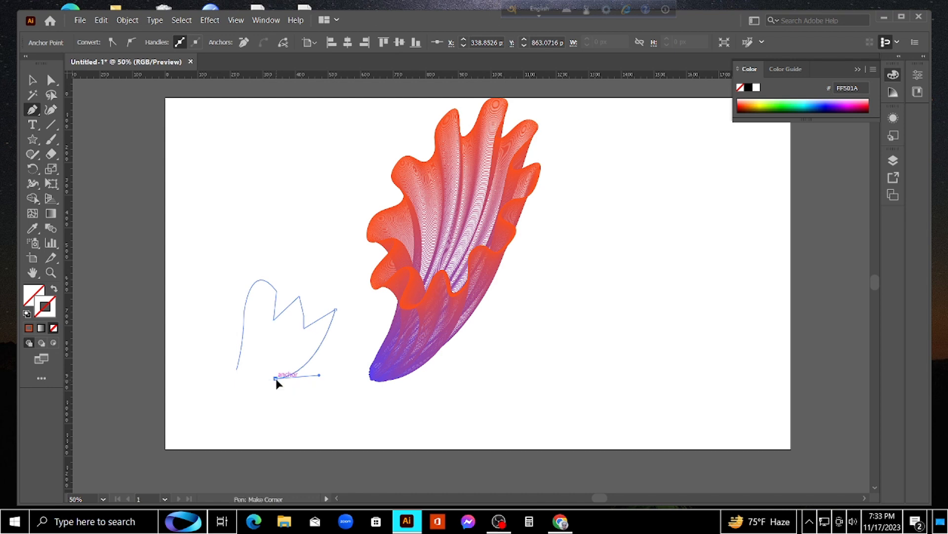
{"action": "left_click_drag", "start_coordinate": [276, 378], "coordinate": [240, 323]}
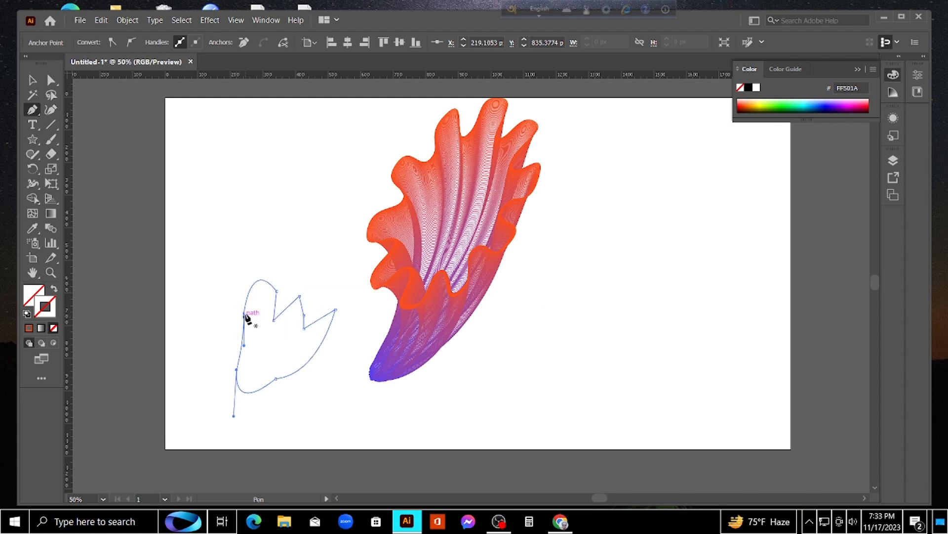
Select the closed petal-like outline and set its stroke colour to bright green 26FF00
{"action": "left_click", "coordinate": [258, 280]}
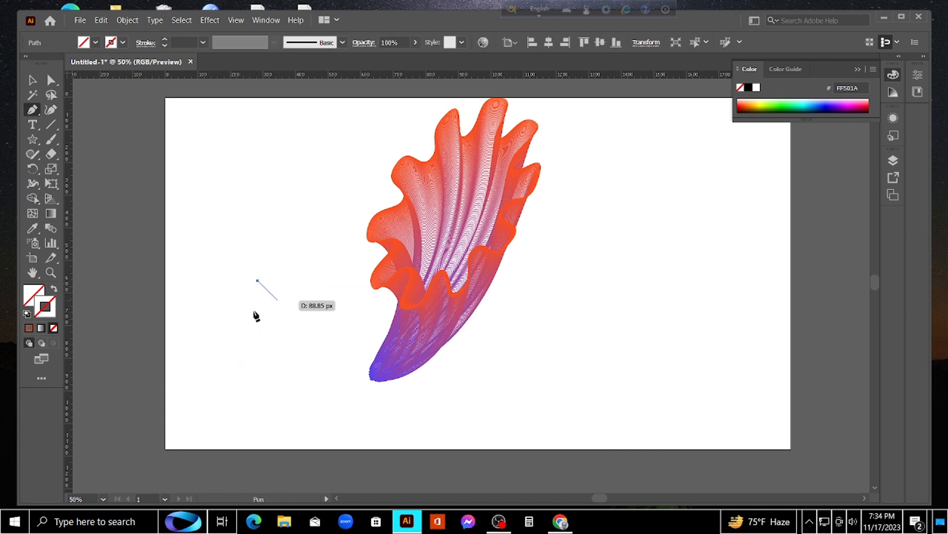
{"action": "left_click", "coordinate": [32, 85]}
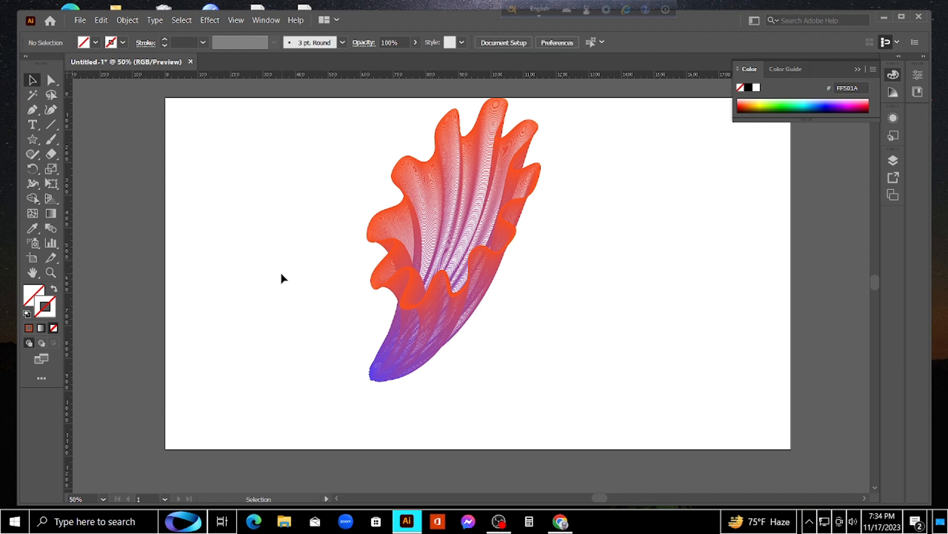
{"action": "left_click_drag", "start_coordinate": [294, 259], "coordinate": [228, 378]}
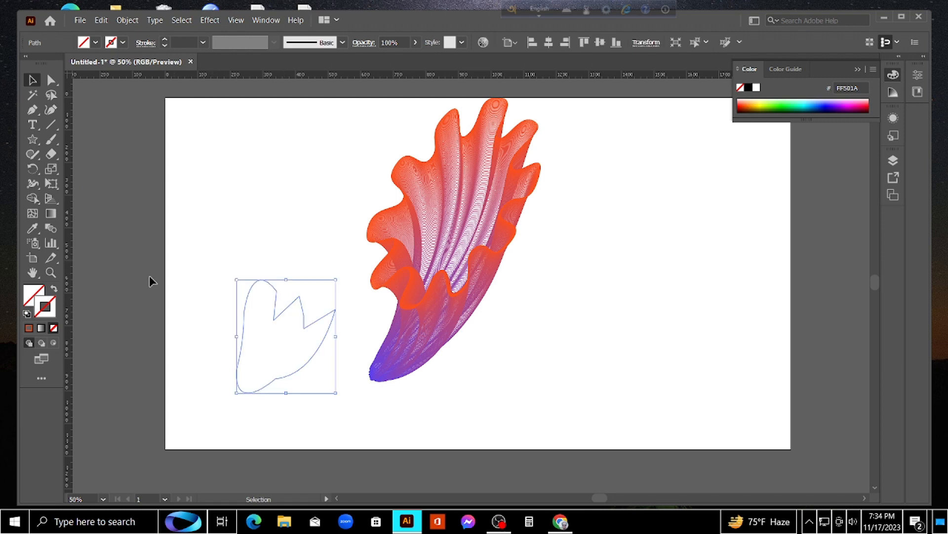
{"action": "double_click", "coordinate": [45, 306]}
{"action": "left_click", "coordinate": [708, 295]}
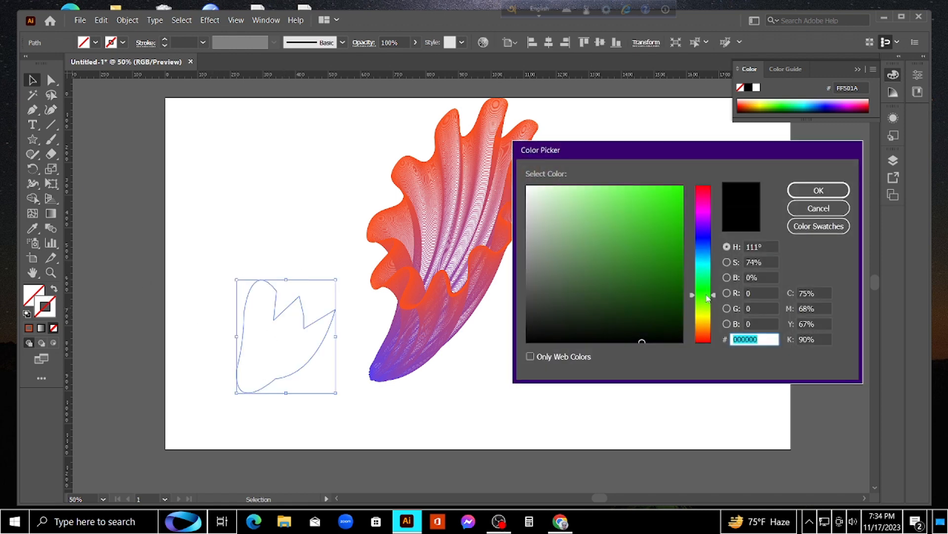
{"action": "left_click_drag", "start_coordinate": [669, 207], "coordinate": [699, 170]}
{"action": "left_click", "coordinate": [818, 190]}
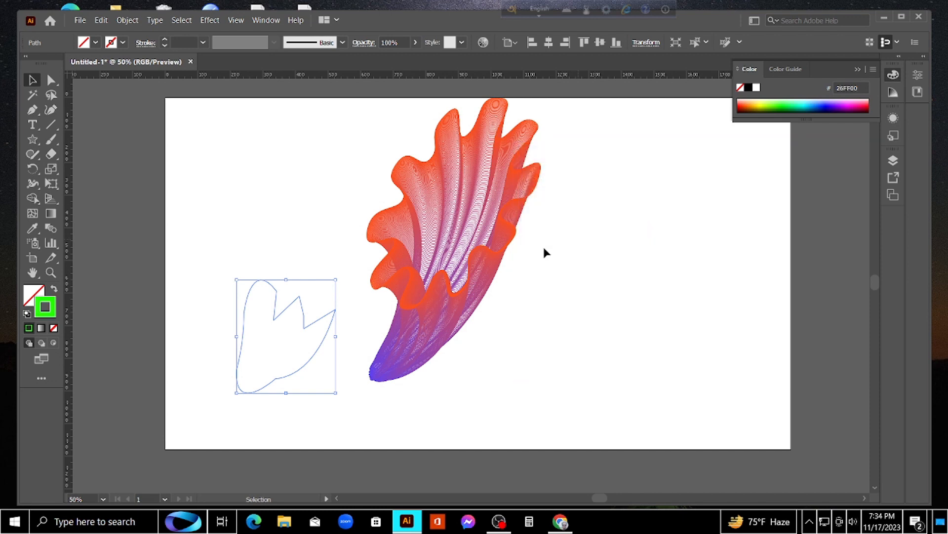
Move the green outline slightly up and to the left, and add an anchor point at the top of its rounded lobe
{"action": "left_click", "coordinate": [303, 258]}
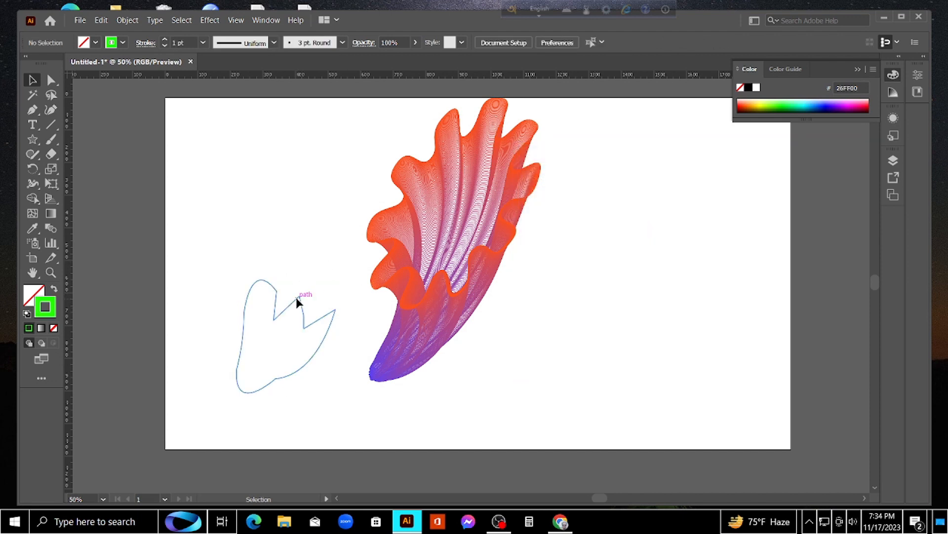
{"action": "left_click_drag", "start_coordinate": [298, 302], "coordinate": [270, 276]}
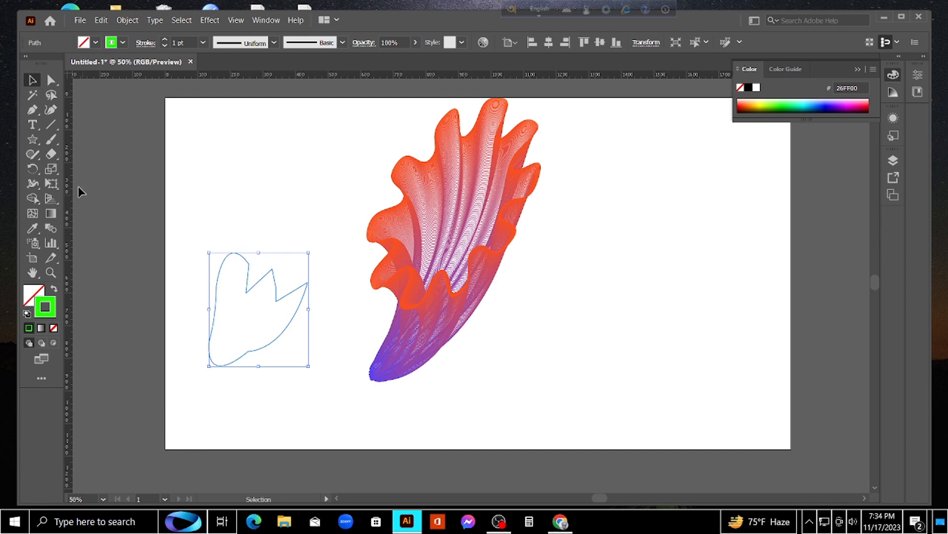
{"action": "left_click", "coordinate": [37, 105]}
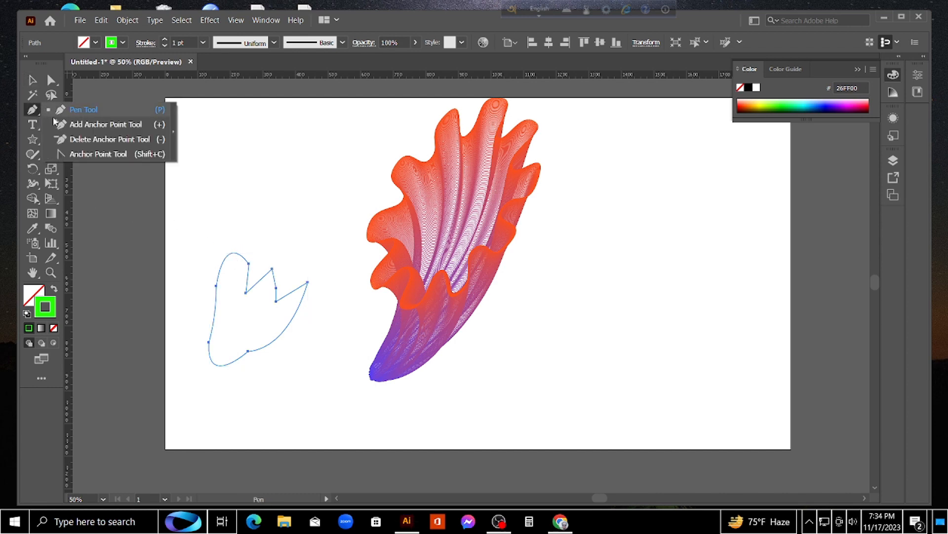
{"action": "left_click", "coordinate": [69, 124]}
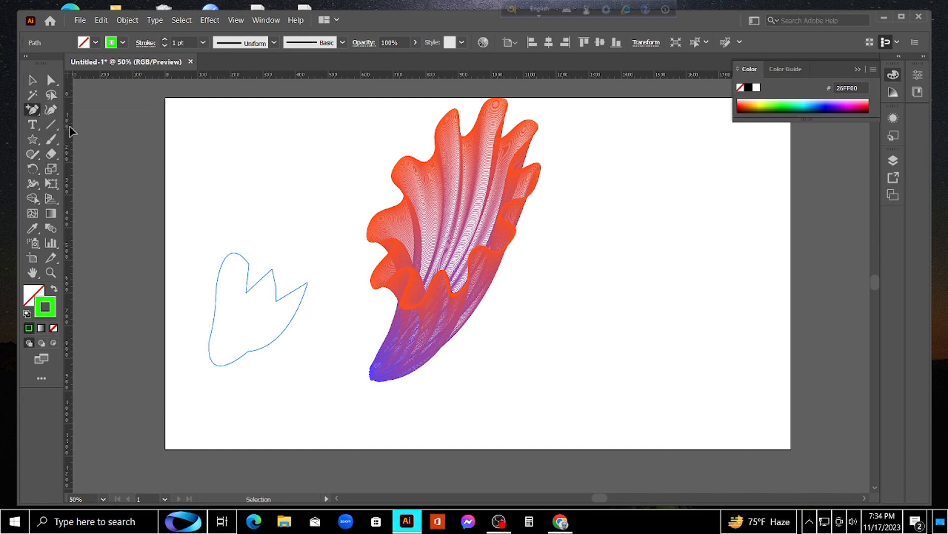
{"action": "left_click", "coordinate": [234, 255]}
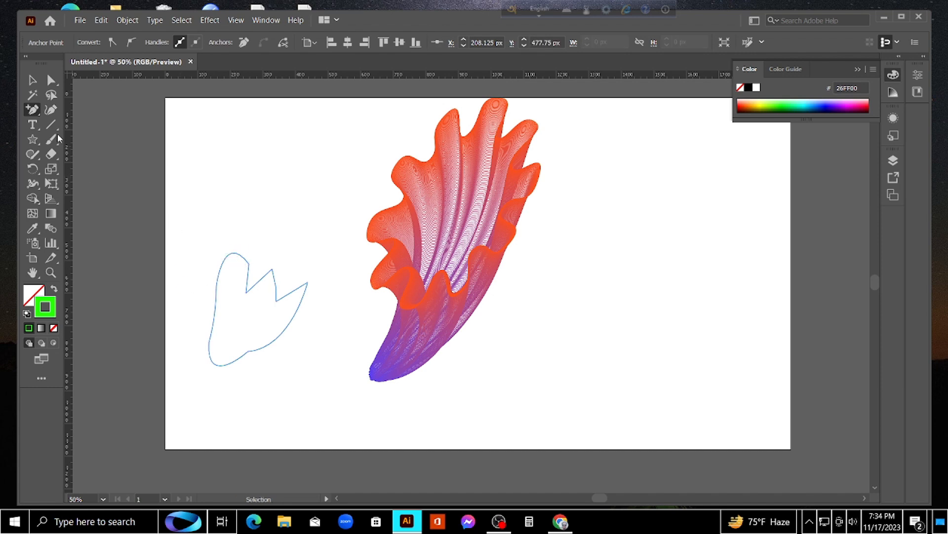
{"action": "left_click", "coordinate": [33, 80]}
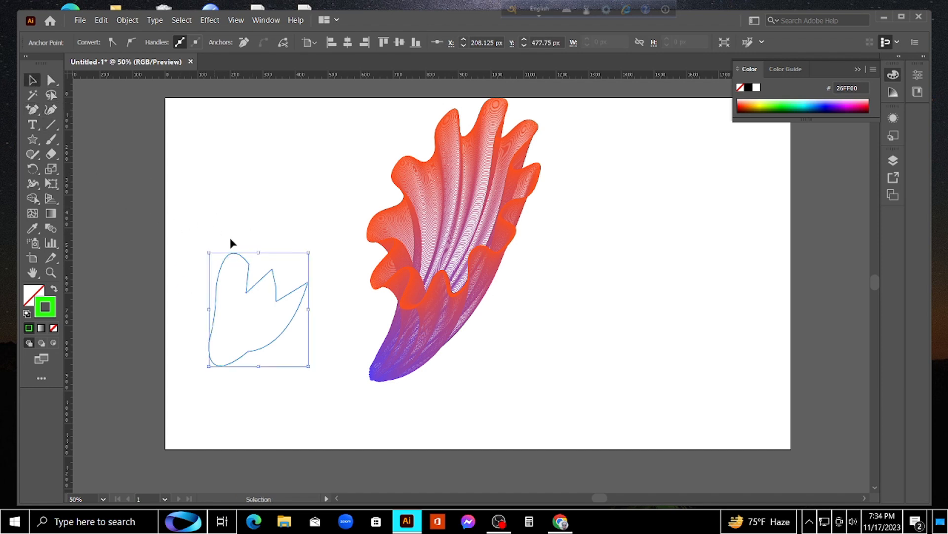
Smooth the outline's first lobe and round its middle peak with the Anchor Point tool, leaving the right tip pointed, and deselect it
{"action": "left_click", "coordinate": [34, 110]}
{"action": "left_click", "coordinate": [99, 154]}
{"action": "right_click", "coordinate": [70, 155]}
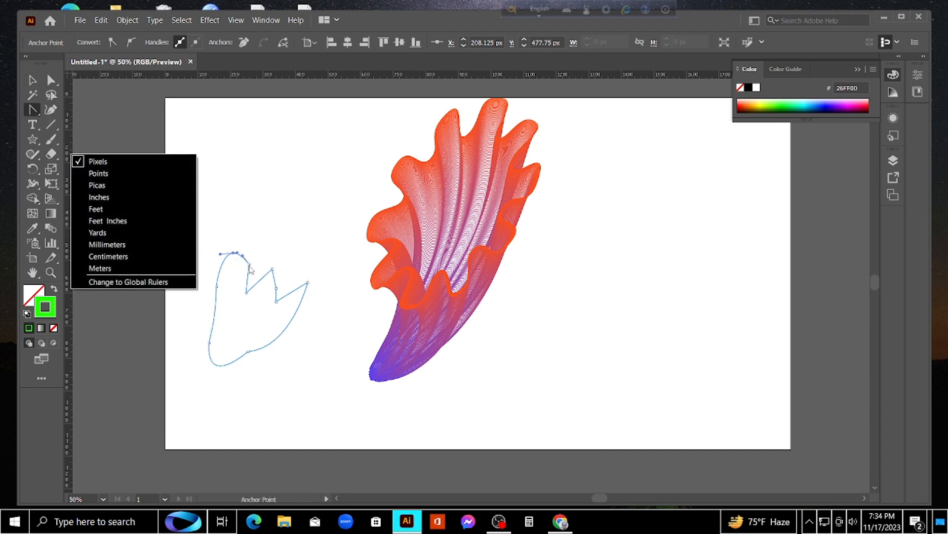
{"action": "left_click", "coordinate": [149, 161]}
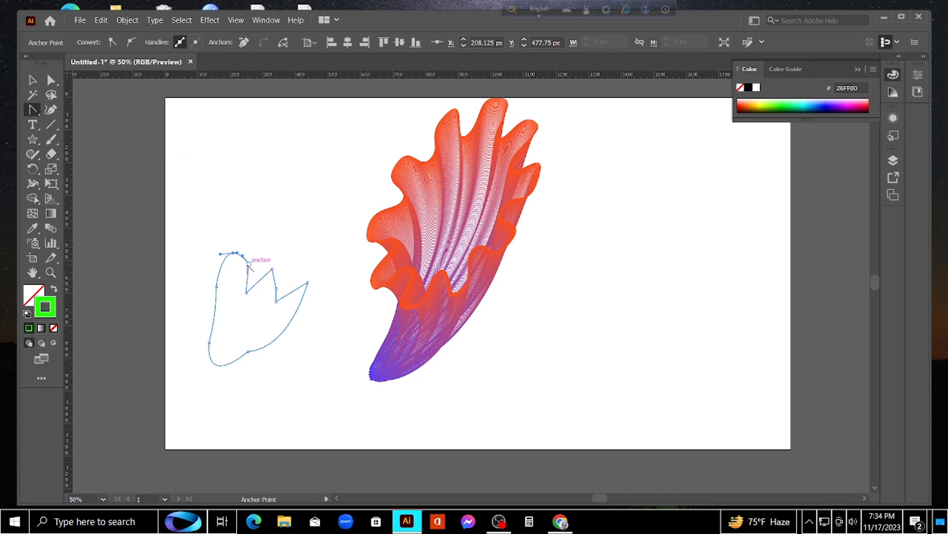
{"action": "mouse_move", "coordinate": [248, 263]}
{"action": "left_mouse_down"}
{"action": "mouse_move", "coordinate": [261, 281]}
{"action": "mouse_move", "coordinate": [253, 279]}
{"action": "mouse_move", "coordinate": [280, 274]}
{"action": "mouse_move", "coordinate": [273, 307]}
{"action": "left_mouse_up"}
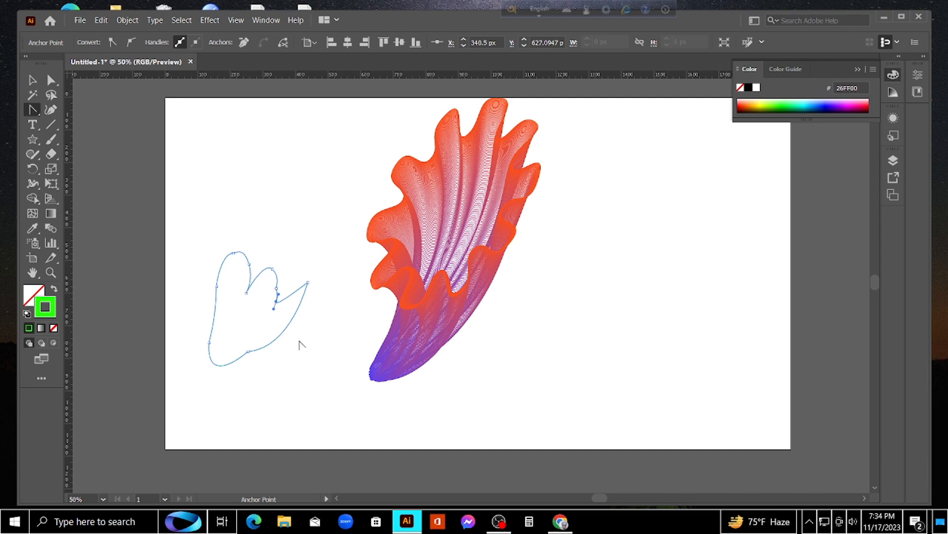
{"action": "left_click", "coordinate": [32, 79]}
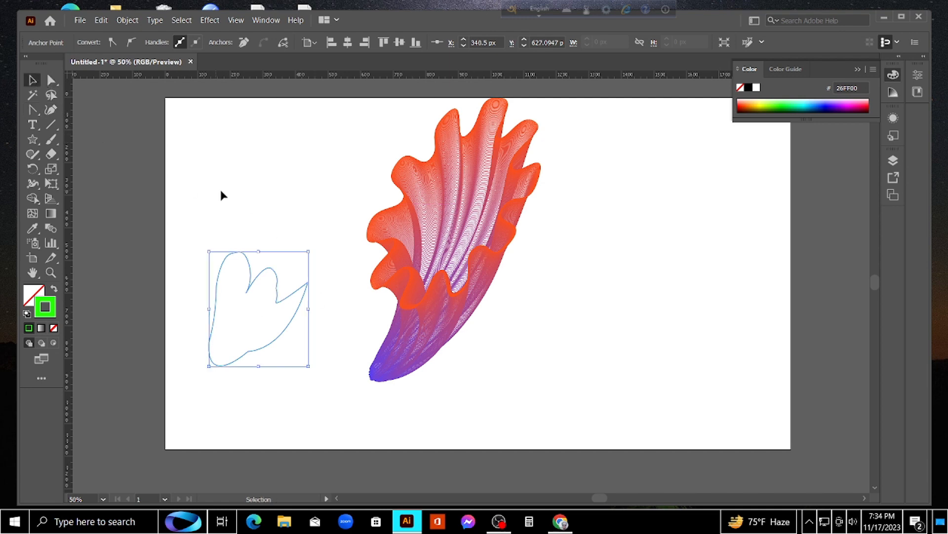
{"action": "left_click", "coordinate": [273, 199]}
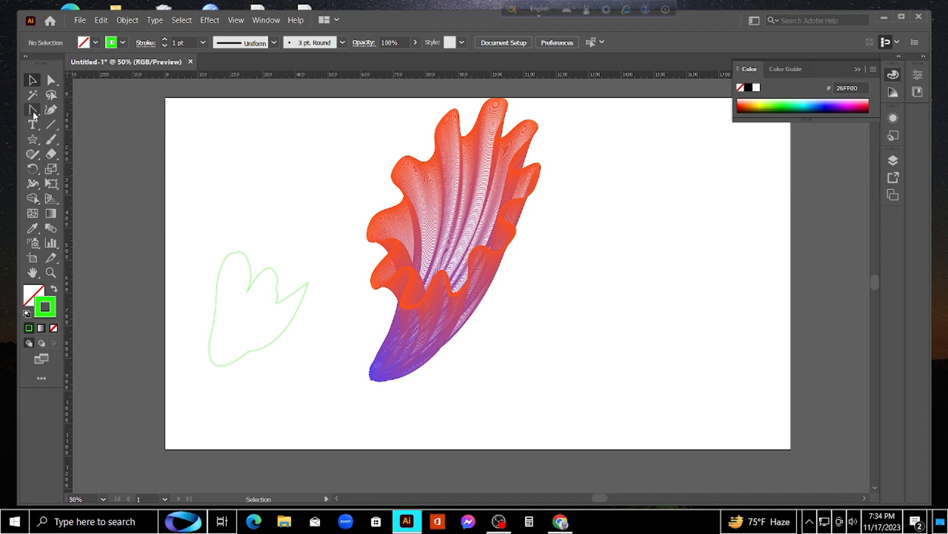
Draw an open zigzag line with six anchor points across the lower half of the outline, from its left edge to its right edge
{"action": "left_click_drag", "start_coordinate": [34, 115], "coordinate": [63, 109]}
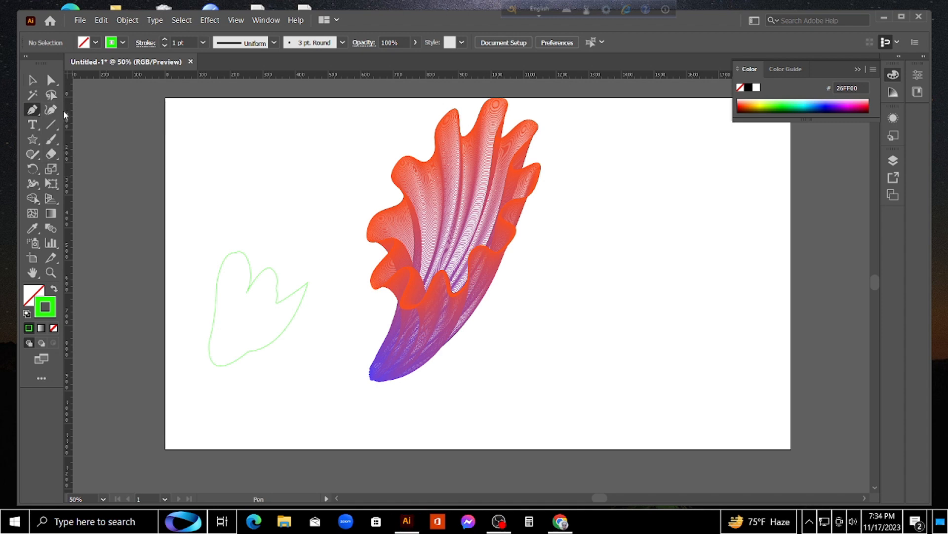
{"action": "left_click", "coordinate": [215, 313]}
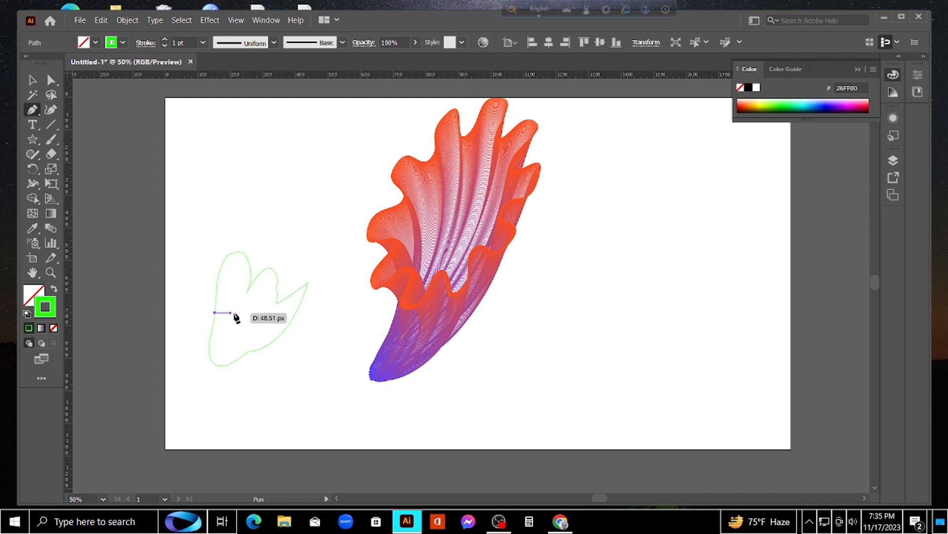
{"action": "left_click_drag", "start_coordinate": [233, 308], "coordinate": [238, 322]}
{"action": "left_click", "coordinate": [239, 323]}
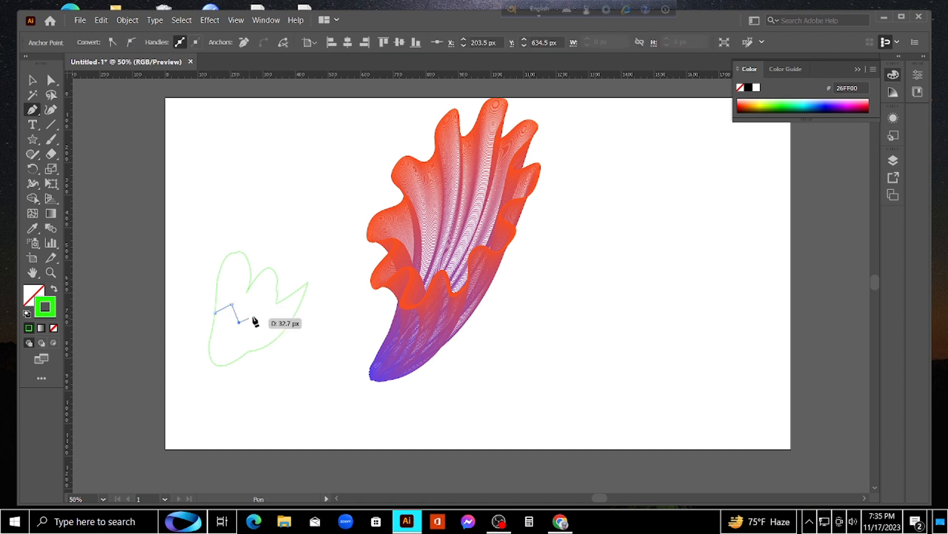
{"action": "left_click", "coordinate": [258, 317]}
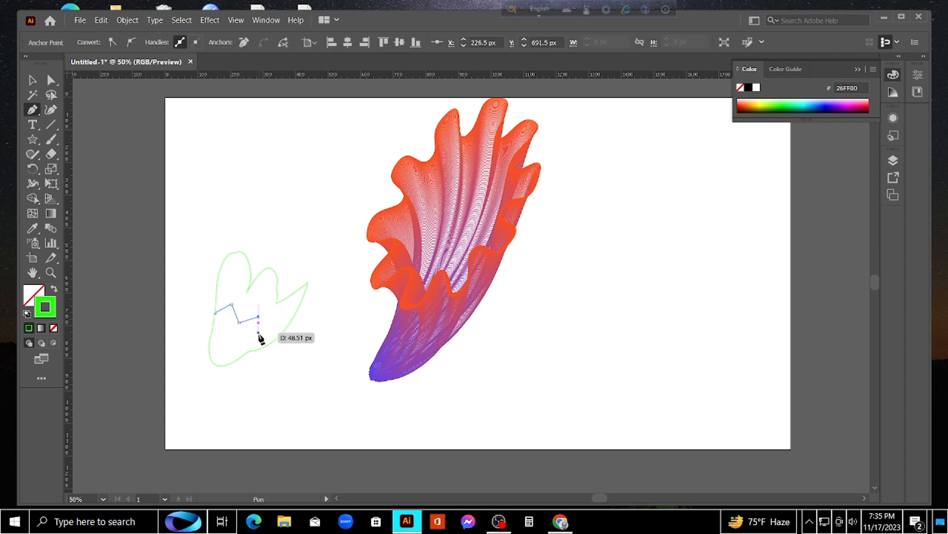
{"action": "left_click", "coordinate": [255, 338]}
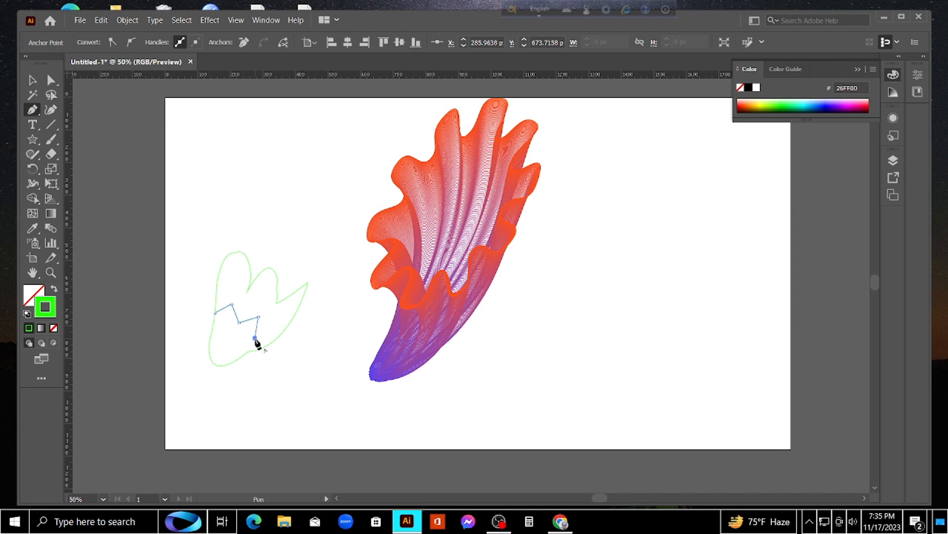
{"action": "left_click", "coordinate": [282, 332]}
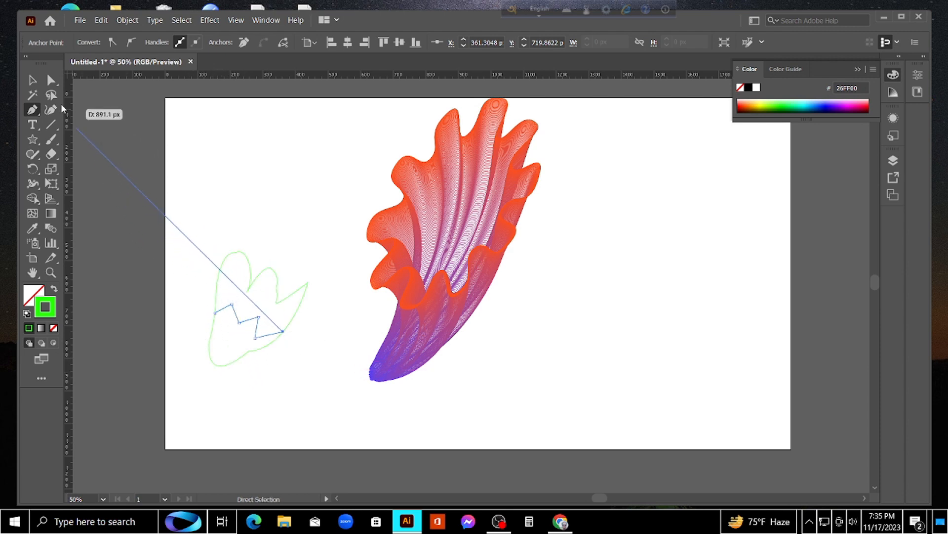
{"action": "left_click", "coordinate": [33, 81]}
{"action": "left_click", "coordinate": [179, 272]}
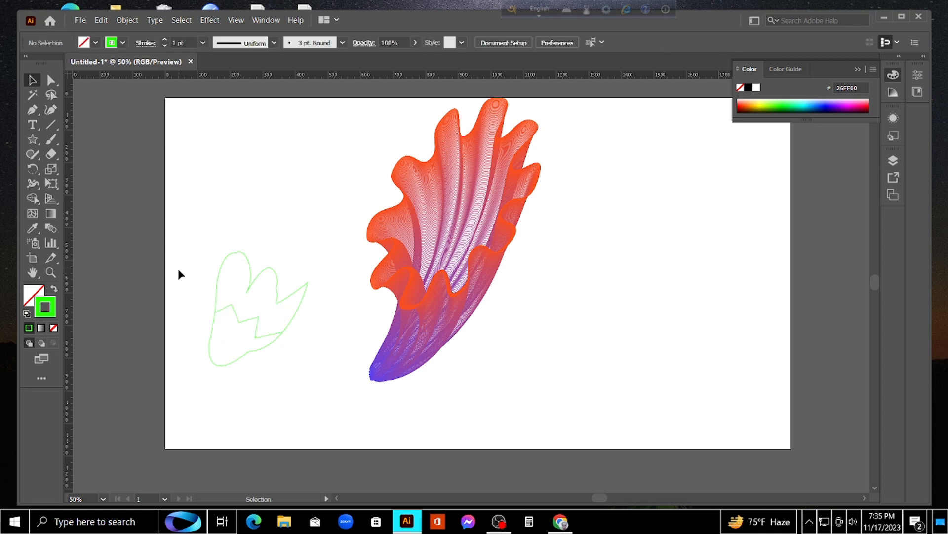
Select the green petal-like outline together with its zigzag line and move both slightly up
{"action": "left_click_drag", "start_coordinate": [306, 259], "coordinate": [178, 388]}
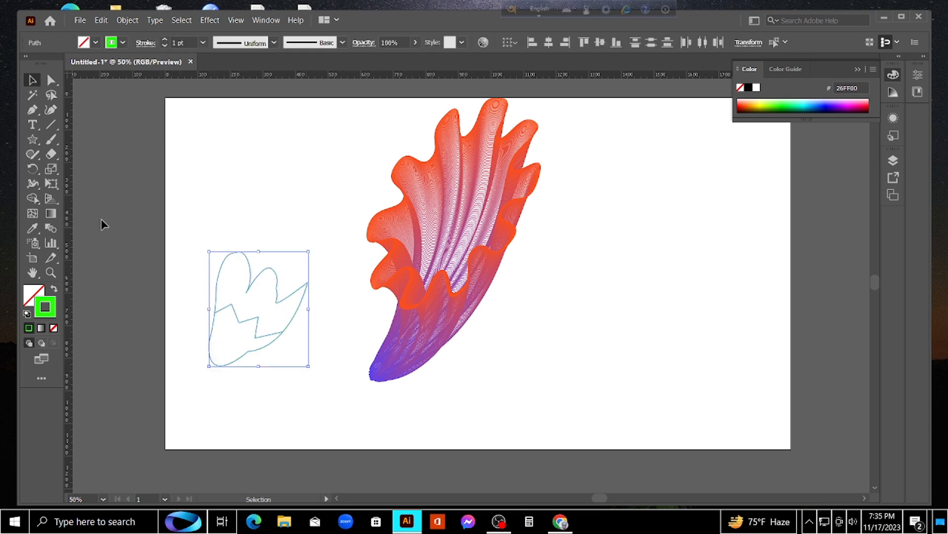
{"action": "left_click", "coordinate": [33, 198]}
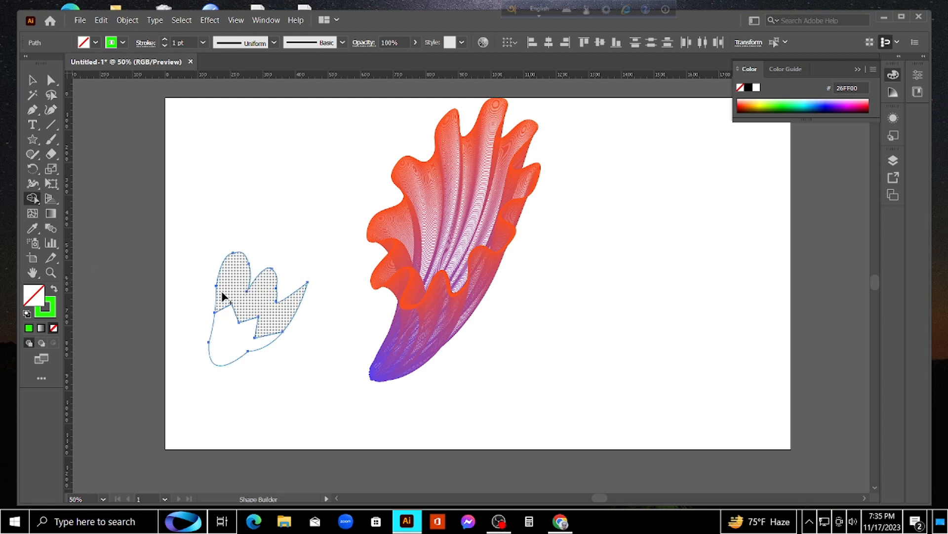
{"action": "left_click", "coordinate": [32, 80]}
{"action": "left_click", "coordinate": [245, 181]}
{"action": "left_click_drag", "start_coordinate": [316, 224], "coordinate": [208, 364]}
{"action": "mouse_move", "coordinate": [276, 281]}
{"action": "left_mouse_down"}
{"action": "mouse_move", "coordinate": [324, 351]}
{"action": "mouse_move", "coordinate": [420, 352]}
{"action": "mouse_move", "coordinate": [275, 260]}
{"action": "mouse_move", "coordinate": [288, 267]}
{"action": "left_mouse_up"}
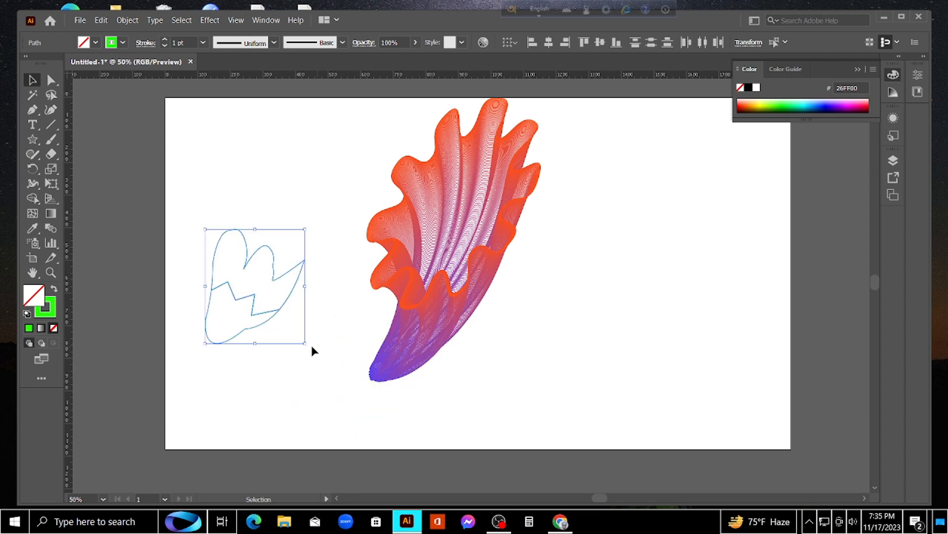
Group the outline and zigzag, shrink and rotate them, and place them over the flower's blue base
{"action": "left_click_drag", "start_coordinate": [304, 345], "coordinate": [355, 397]}
{"action": "left_click_drag", "start_coordinate": [378, 382], "coordinate": [372, 381]}
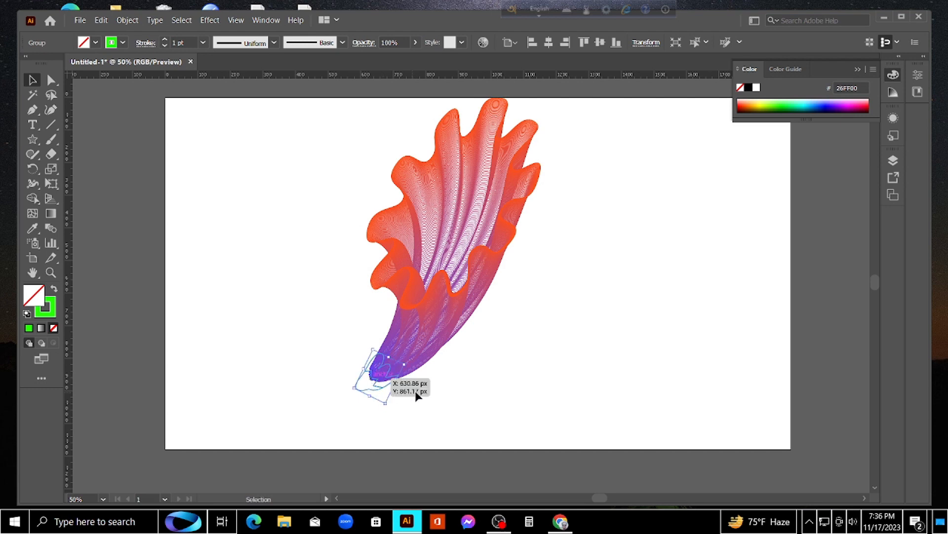
{"action": "left_click", "coordinate": [418, 391]}
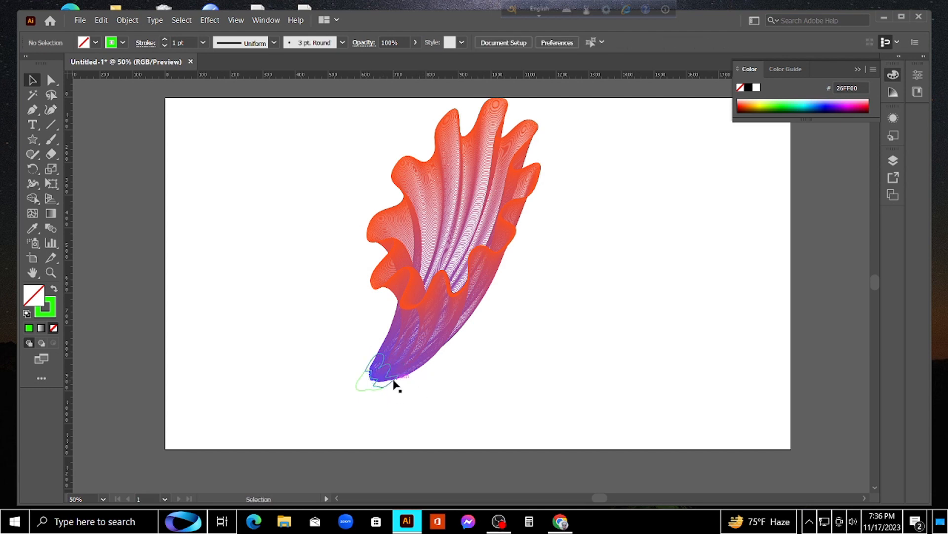
{"action": "left_click", "coordinate": [394, 380]}
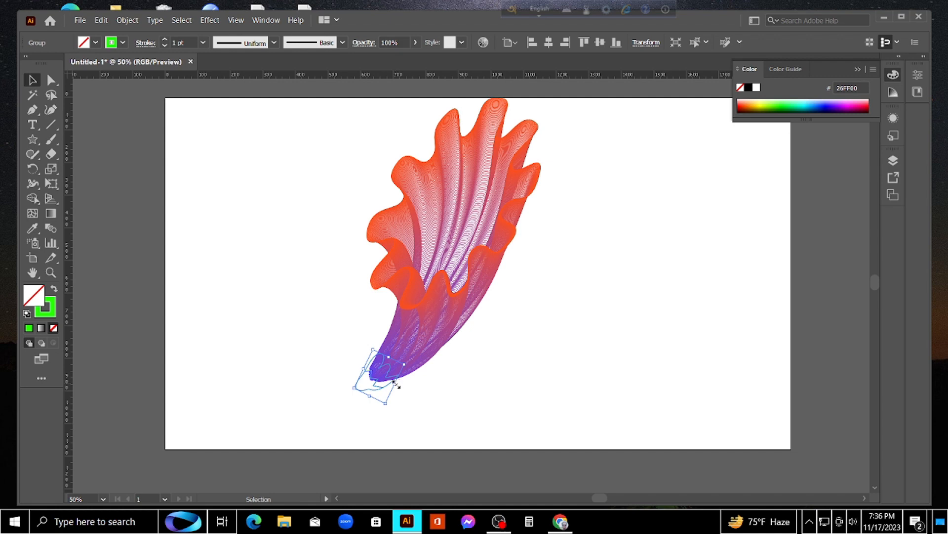
{"action": "left_click_drag", "start_coordinate": [395, 382], "coordinate": [384, 365]}
{"action": "left_click", "coordinate": [416, 400]}
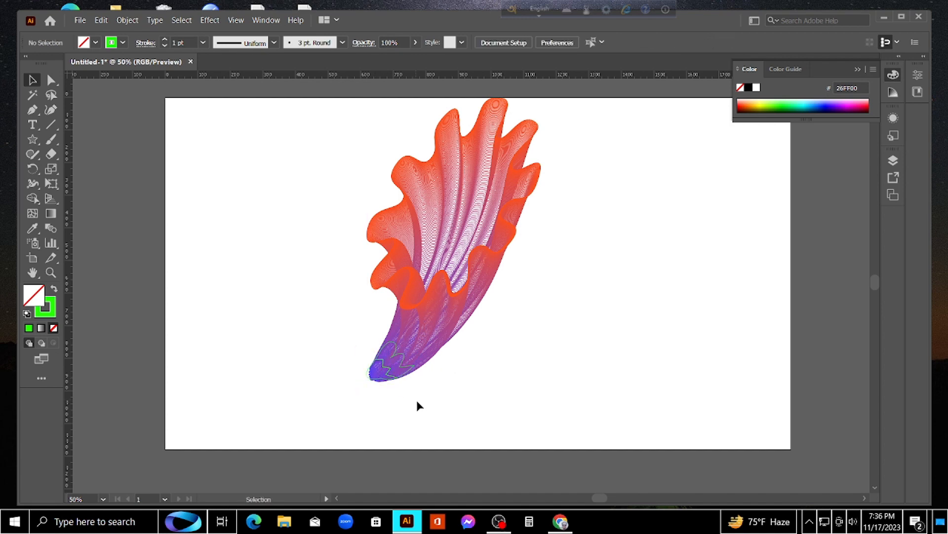
Widen the green group to about 182 by 122 px and nudge it to enclose the flower's blue base
{"action": "left_click", "coordinate": [385, 365]}
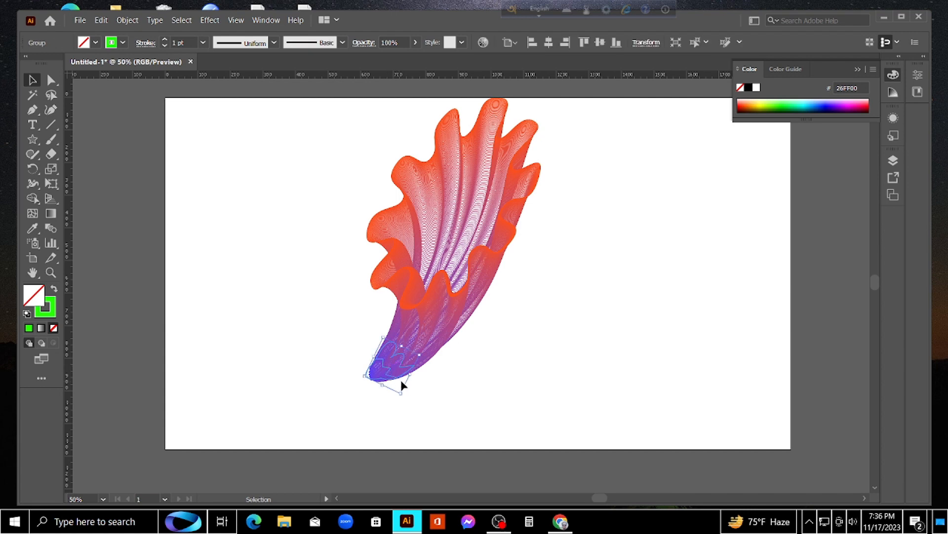
{"action": "left_click_drag", "start_coordinate": [411, 377], "coordinate": [367, 353]}
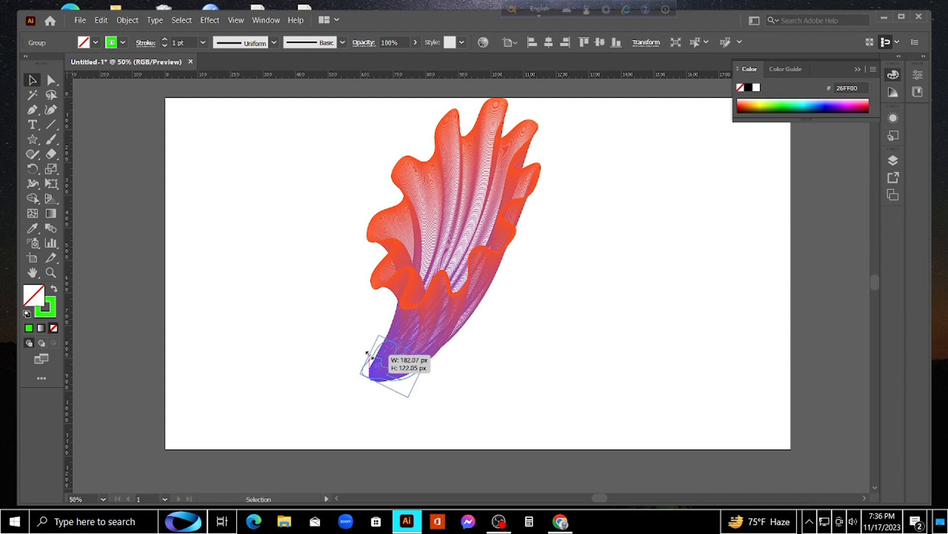
{"action": "left_click", "coordinate": [352, 399]}
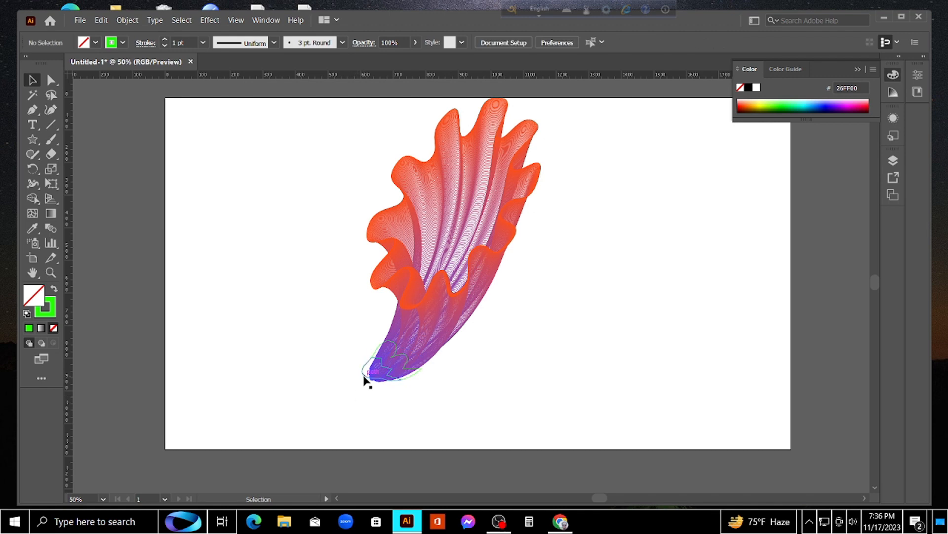
{"action": "left_click_drag", "start_coordinate": [363, 376], "coordinate": [361, 378]}
{"action": "left_click", "coordinate": [360, 396]}
{"action": "left_click_drag", "start_coordinate": [380, 345], "coordinate": [379, 346]}
{"action": "left_click", "coordinate": [328, 396]}
Fill the green group at the flower's base with dark green 00561F and deselect it
{"action": "left_click", "coordinate": [364, 372]}
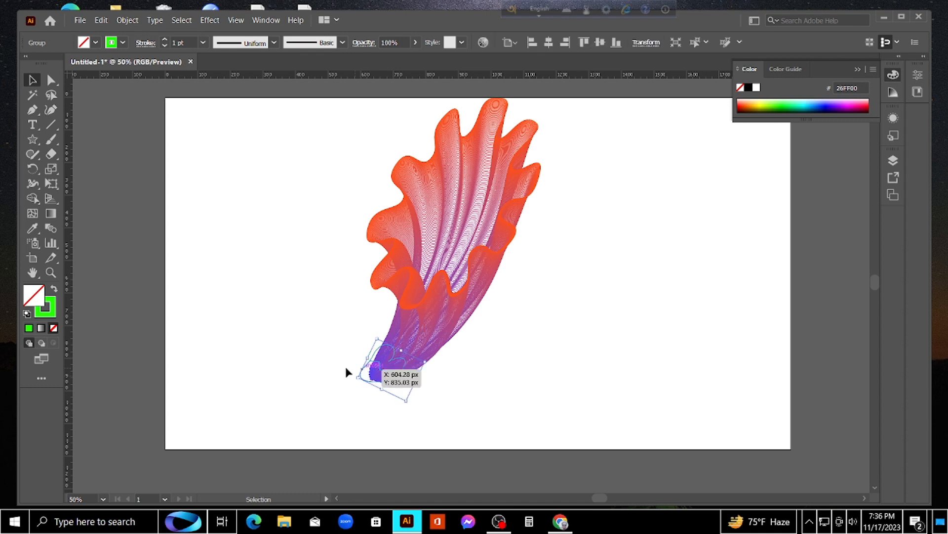
{"action": "double_click", "coordinate": [43, 304]}
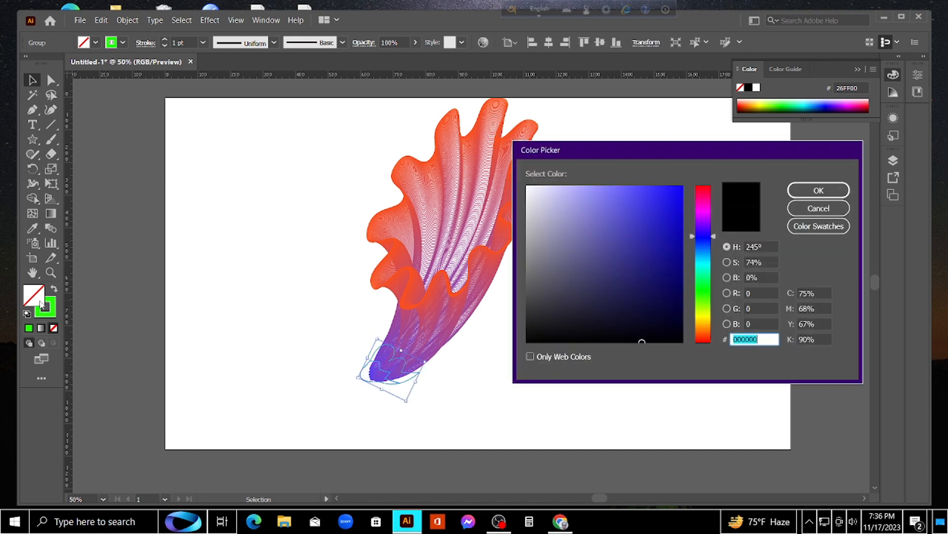
{"action": "left_click", "coordinate": [702, 281]}
{"action": "left_click_drag", "start_coordinate": [682, 287], "coordinate": [683, 289]}
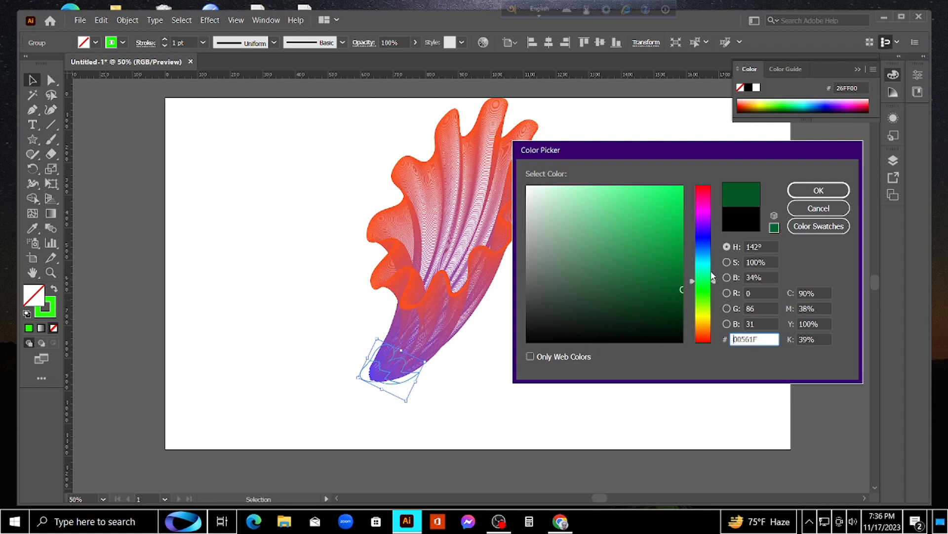
{"action": "left_click", "coordinate": [824, 194]}
{"action": "left_click", "coordinate": [579, 332]}
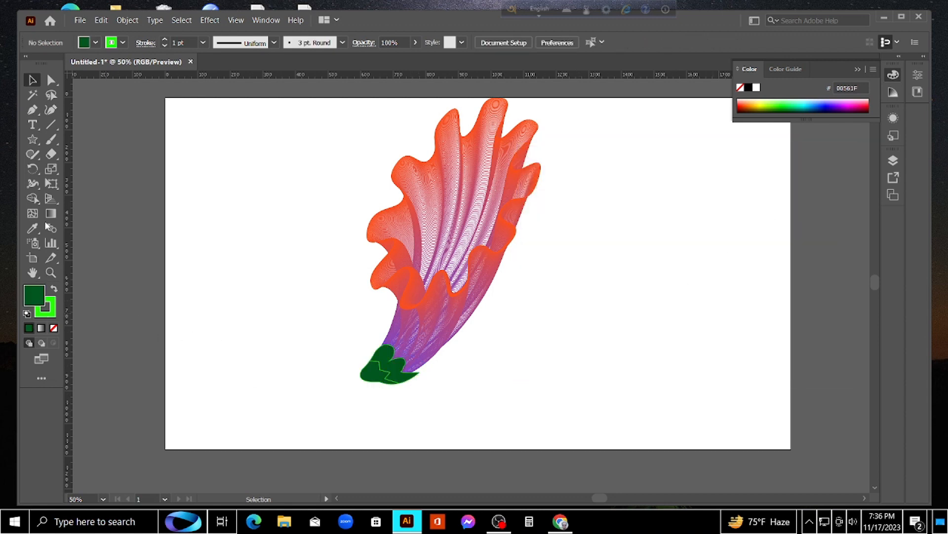
{"action": "left_click", "coordinate": [51, 124]}
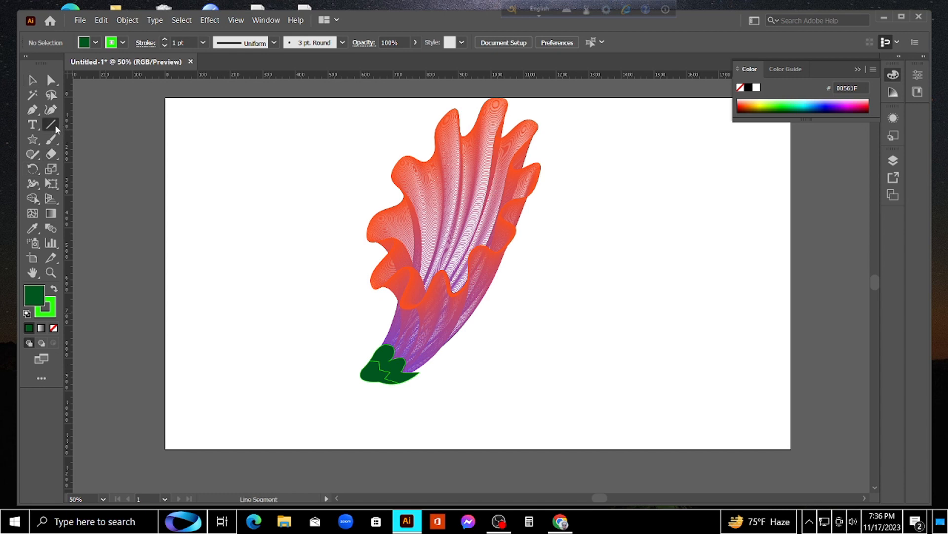
{"action": "left_click", "coordinate": [362, 377]}
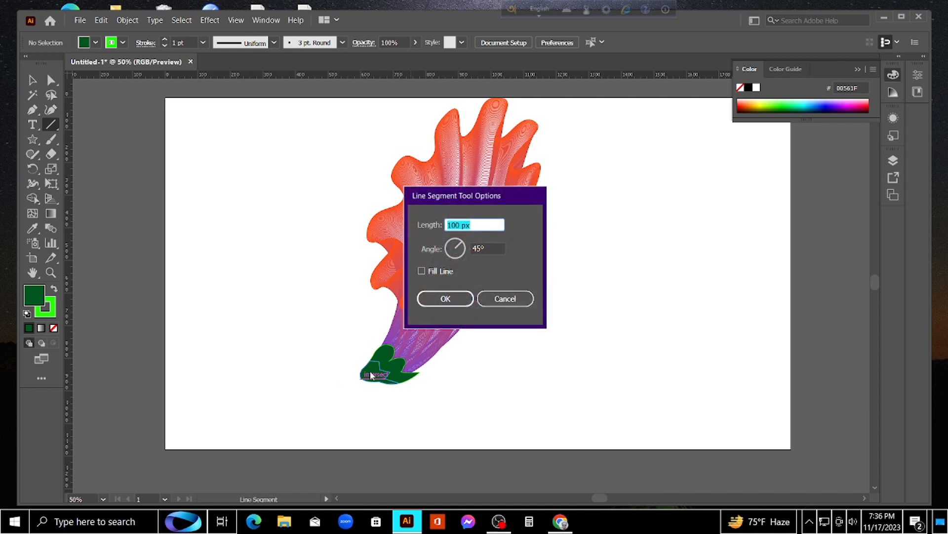
{"action": "key", "text": "Return"}
{"action": "key", "text": "p"}
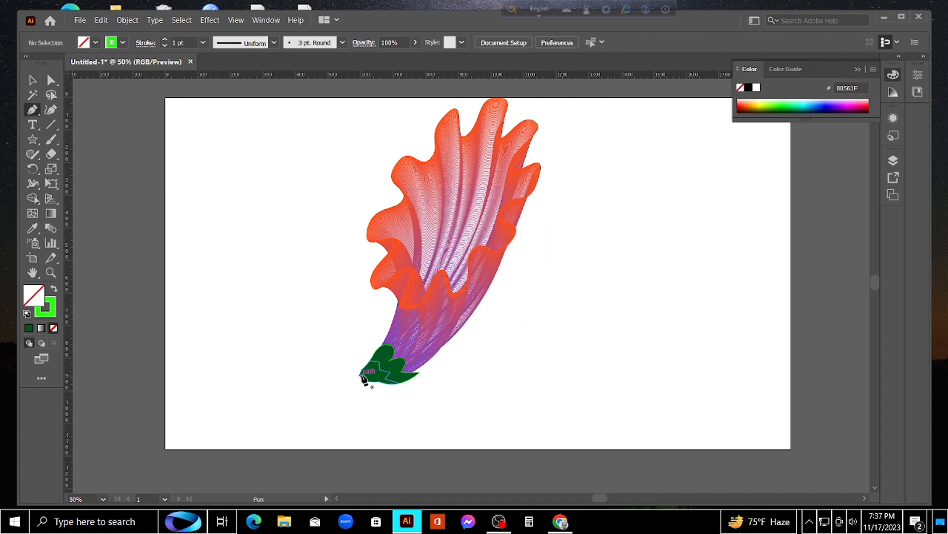
{"action": "left_click", "coordinate": [361, 375]}
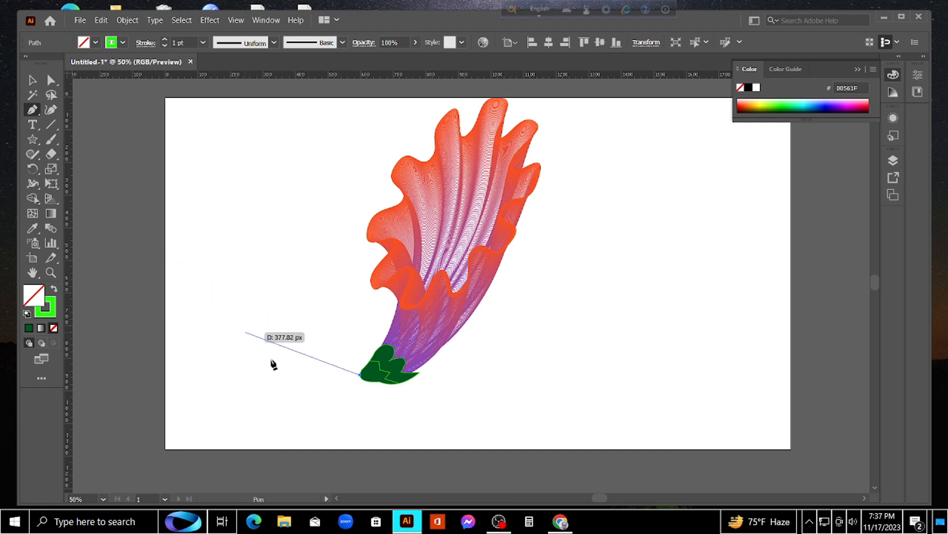
{"action": "key", "text": "Escape"}
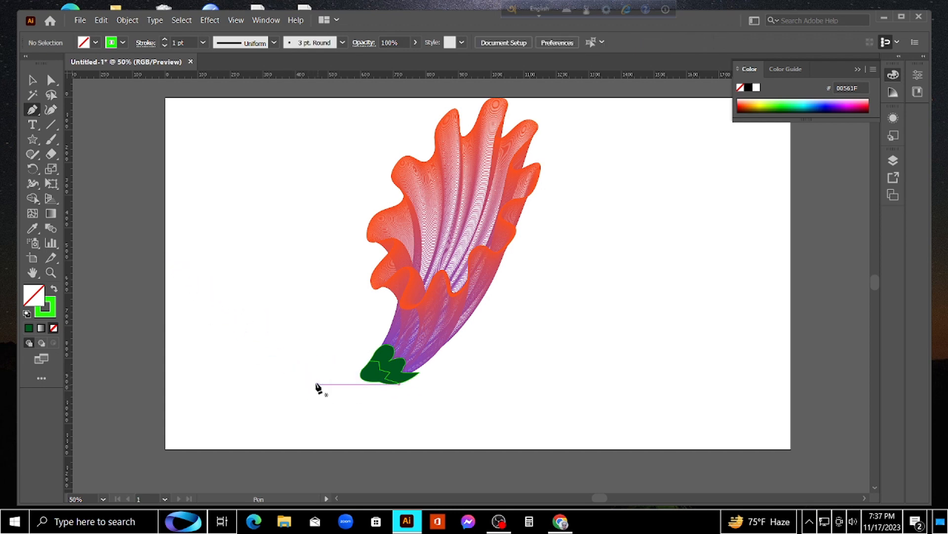
Draw a straight stem about 181 px long sloping down from the calyx's tip, and shift its upper end onto the calyx
{"action": "left_click", "coordinate": [360, 378]}
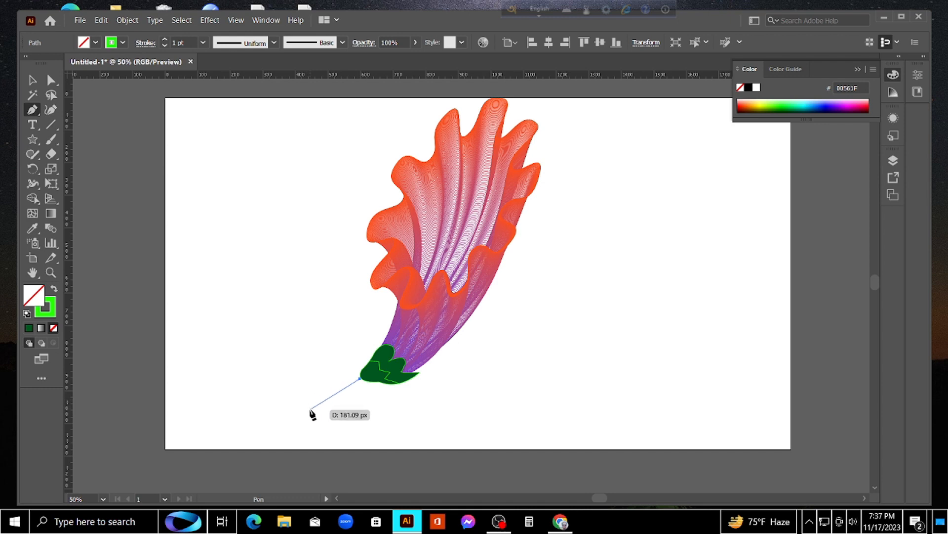
{"action": "left_click", "coordinate": [310, 411]}
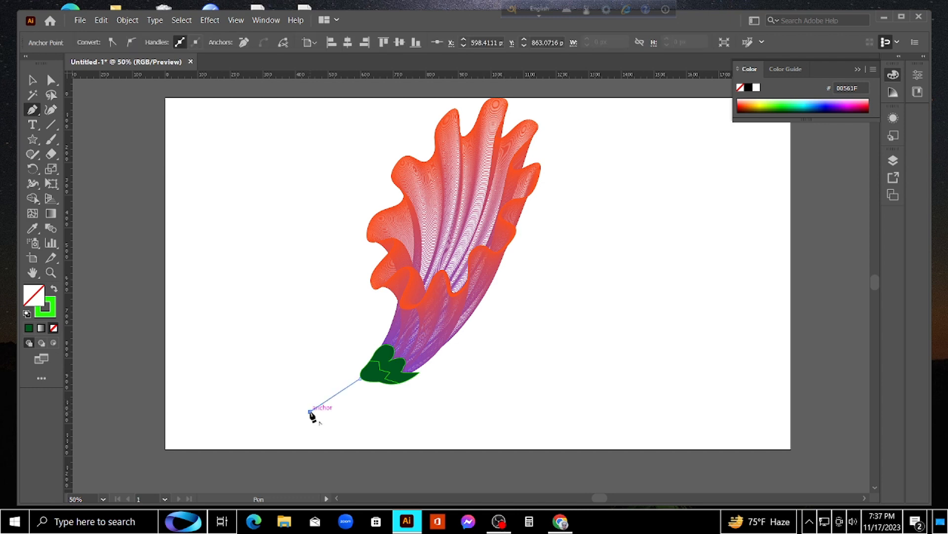
{"action": "key", "text": "v"}
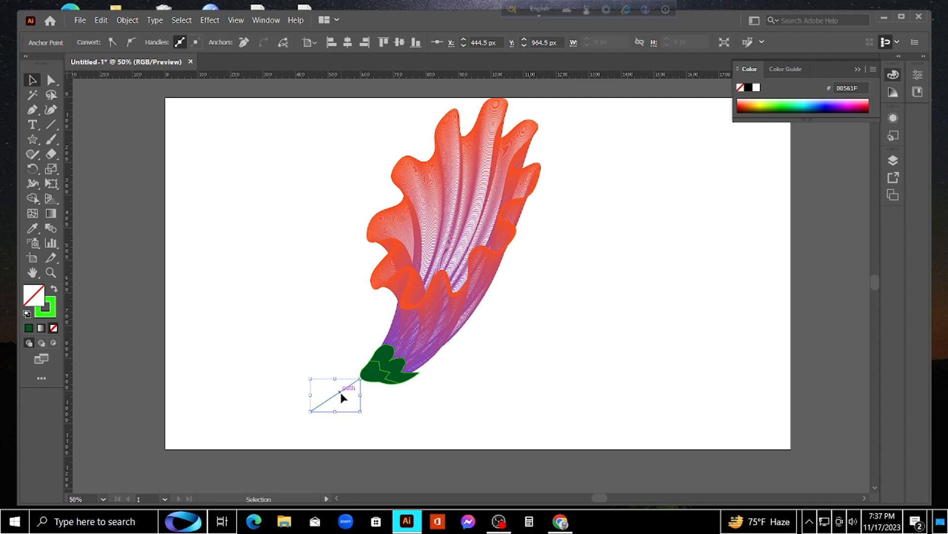
{"action": "left_click_drag", "start_coordinate": [339, 392], "coordinate": [346, 387]}
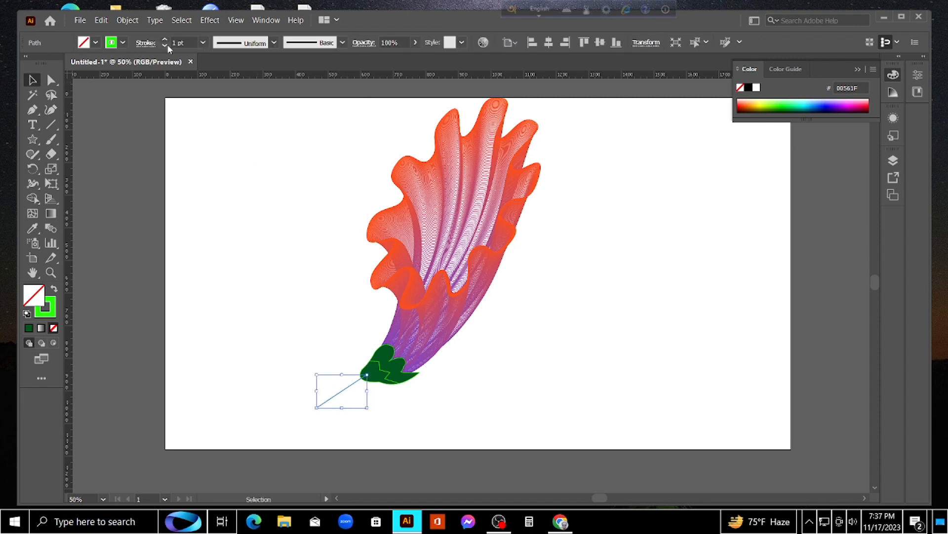
Set the stem's stroke weight to 12 pt and deselect it
{"action": "left_click", "coordinate": [202, 42]}
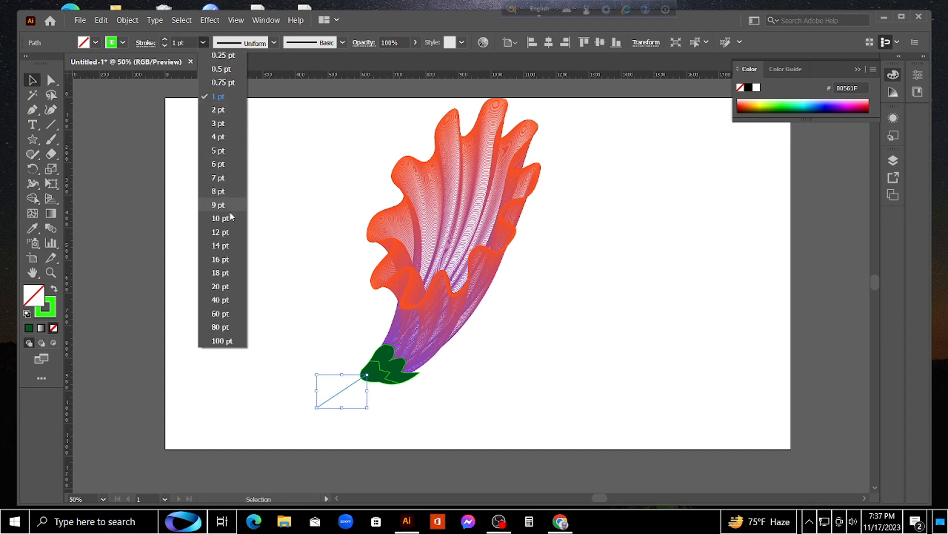
{"action": "left_click", "coordinate": [225, 232]}
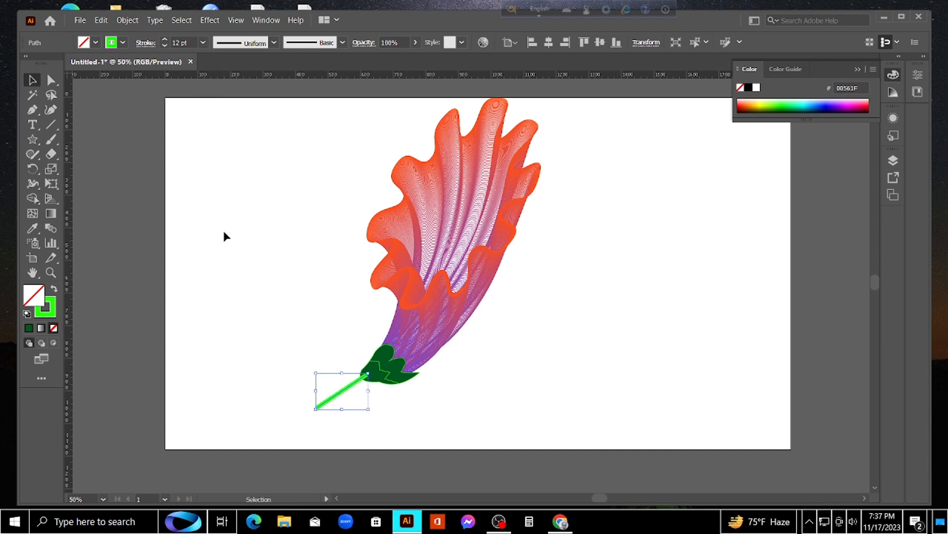
{"action": "left_click", "coordinate": [224, 232]}
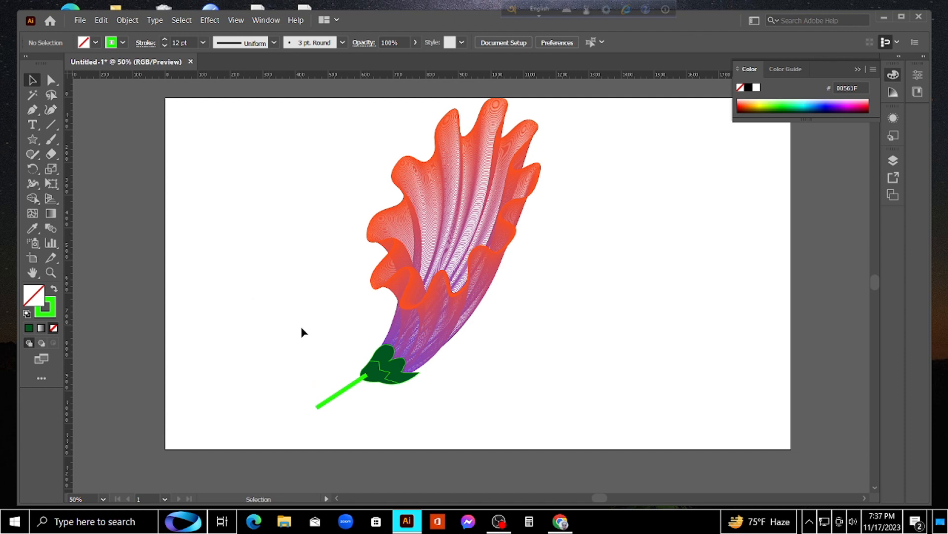
Change the stem's stroke colour to reddish brown C93D00 and deselect it
{"action": "left_click", "coordinate": [345, 390]}
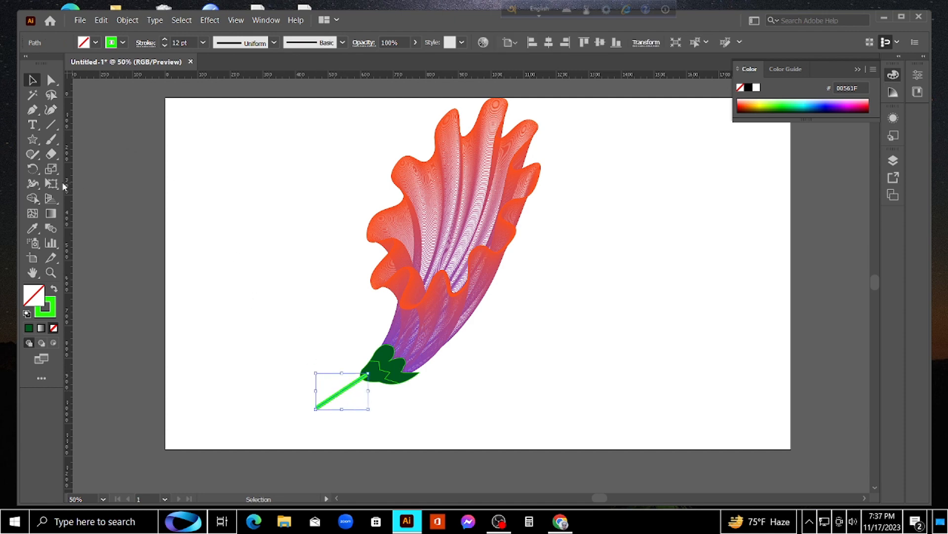
{"action": "double_click", "coordinate": [49, 309]}
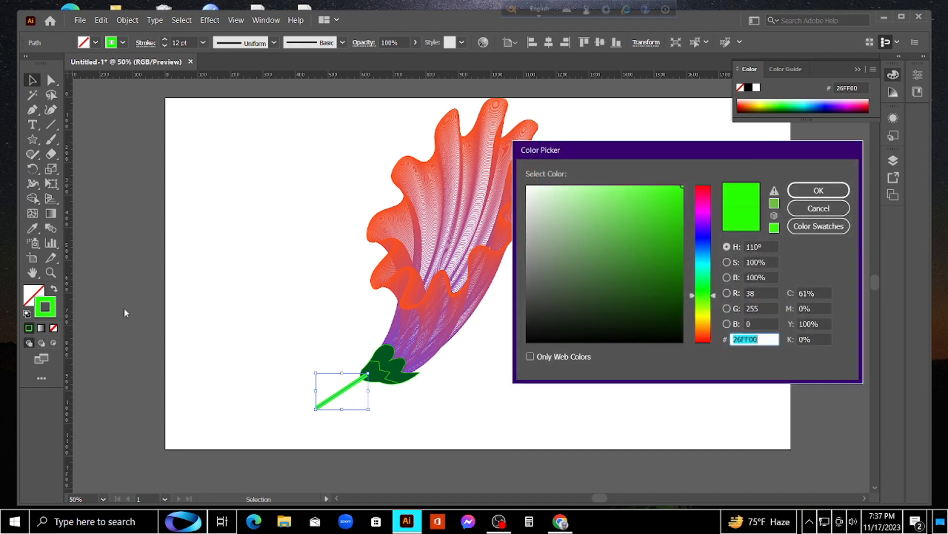
{"action": "left_click", "coordinate": [712, 335]}
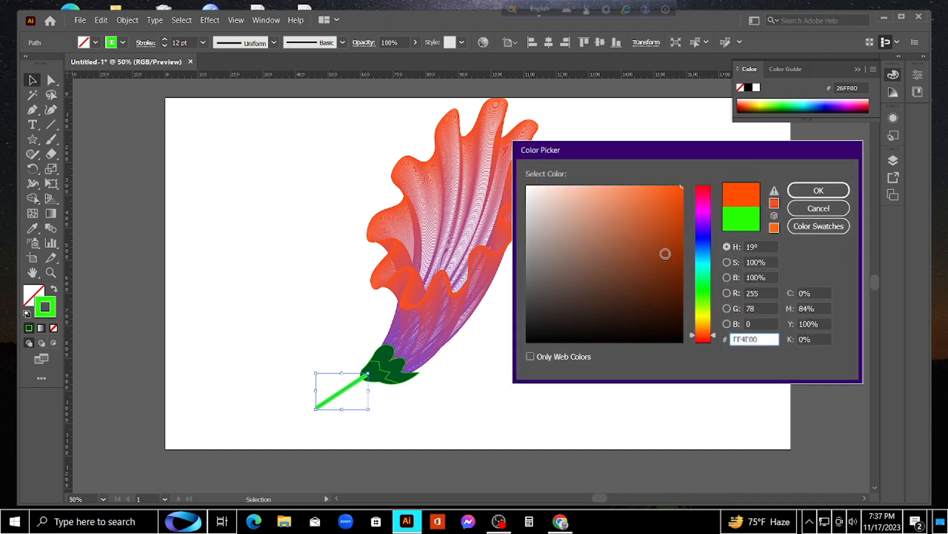
{"action": "left_click_drag", "start_coordinate": [637, 219], "coordinate": [694, 219]}
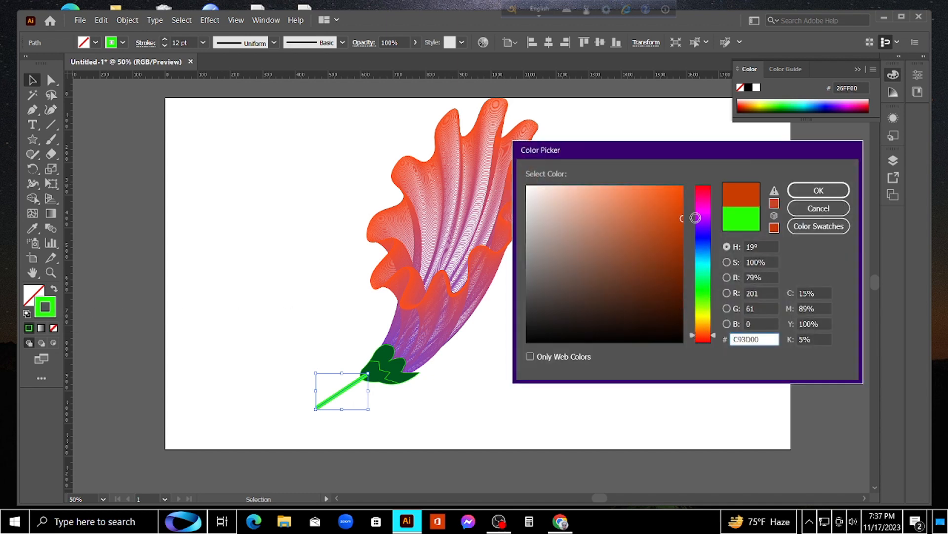
{"action": "left_click", "coordinate": [816, 191]}
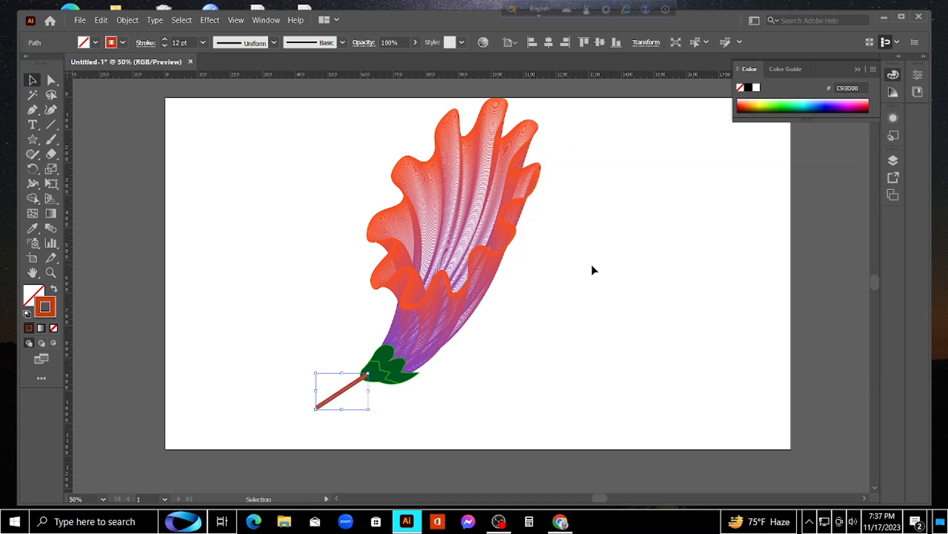
{"action": "left_click", "coordinate": [484, 341]}
Send the stem to the back, behind the green calyx, and deselect it
{"action": "left_click", "coordinate": [349, 391]}
{"action": "right_click", "coordinate": [350, 377]}
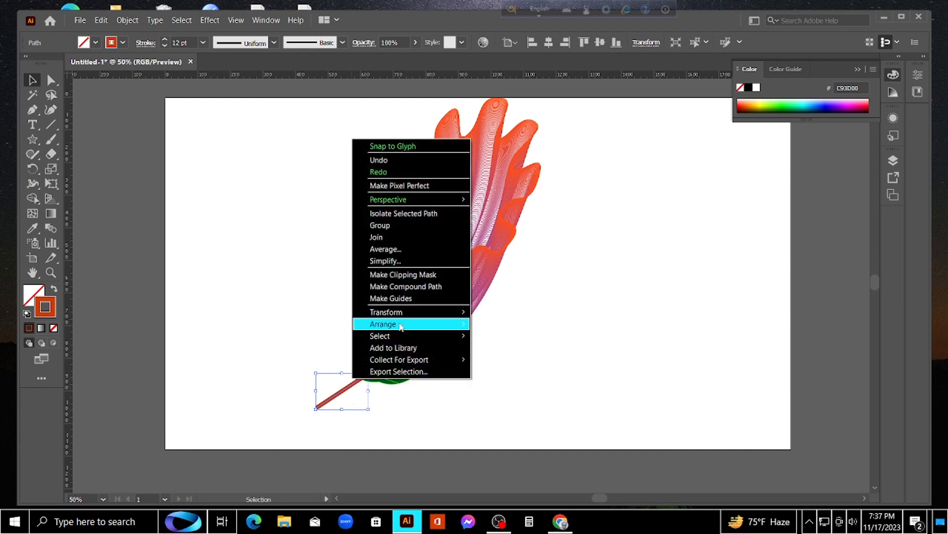
{"action": "mouse_move", "coordinate": [408, 328]}
{"action": "left_click", "coordinate": [525, 359]}
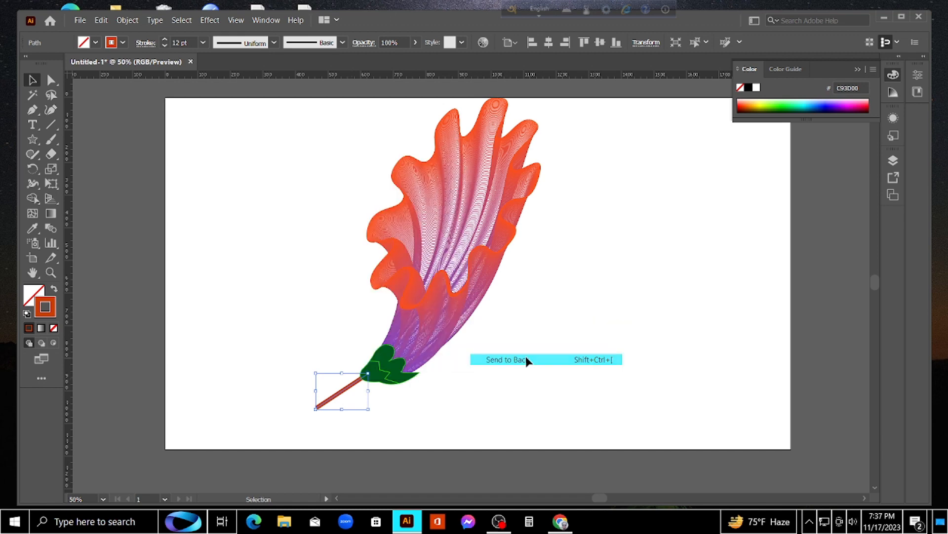
{"action": "left_click", "coordinate": [526, 357]}
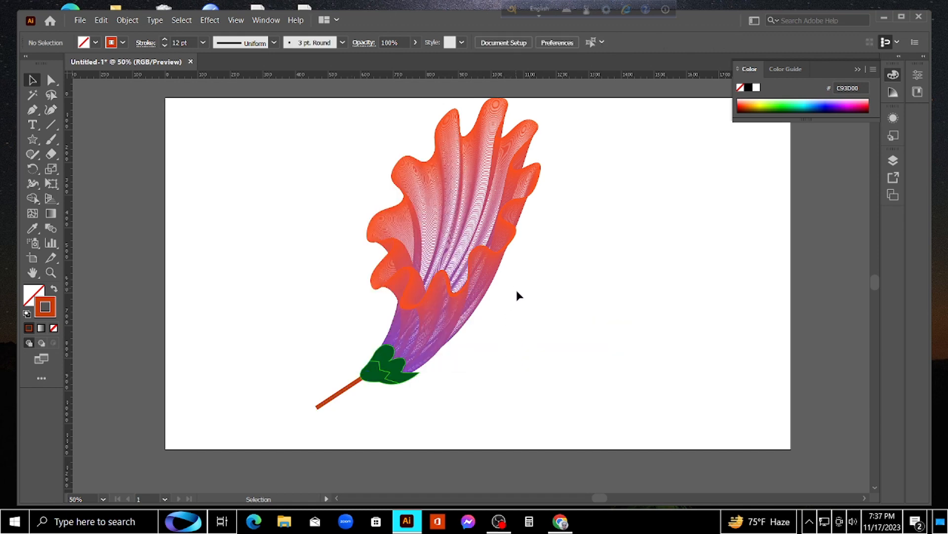
Group the flower, the green calyx and the stem together and deselect the group
{"action": "left_click_drag", "start_coordinate": [576, 162], "coordinate": [269, 384]}
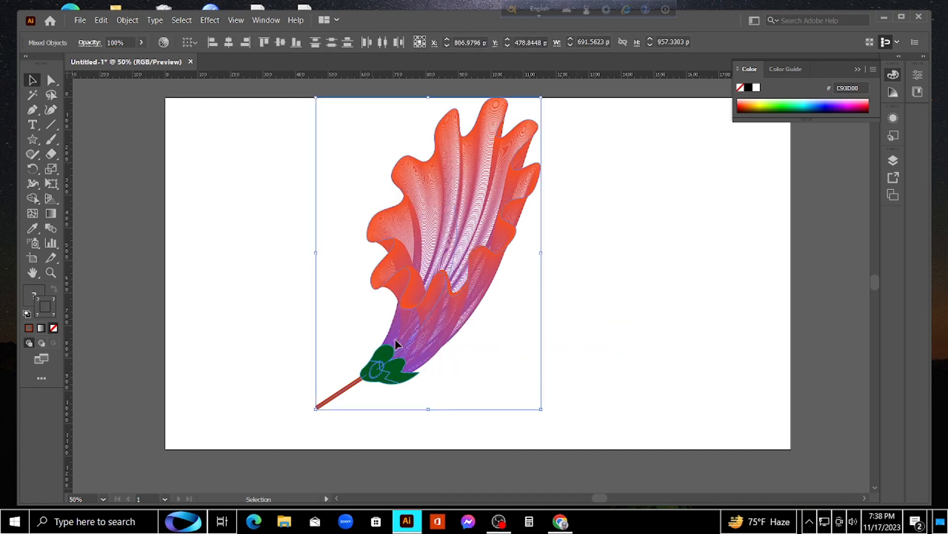
{"action": "right_click", "coordinate": [415, 321]}
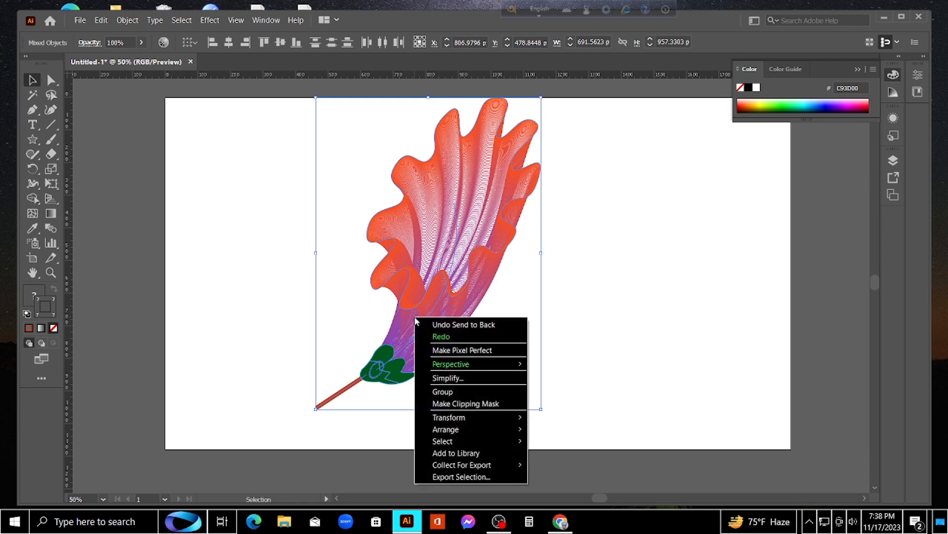
{"action": "left_click", "coordinate": [443, 391]}
{"action": "left_click", "coordinate": [585, 303]}
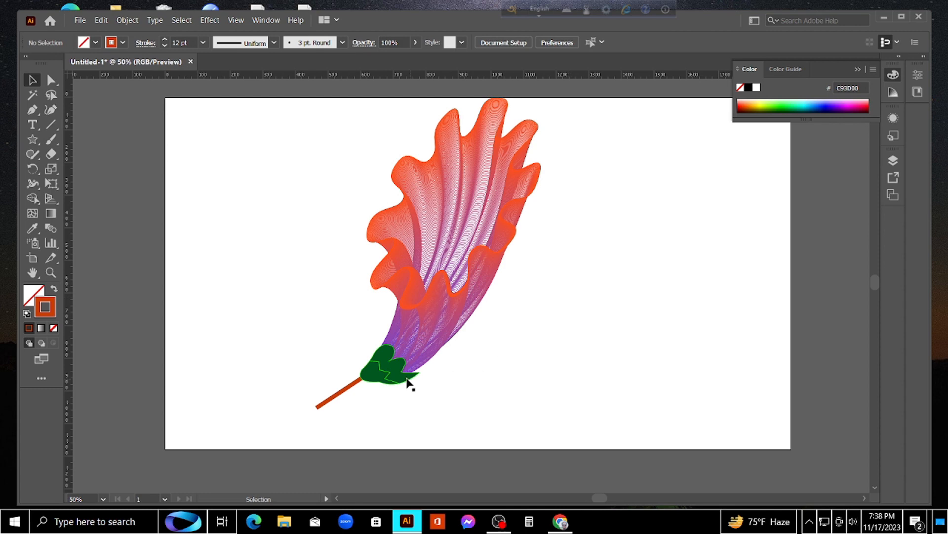
{"action": "left_click", "coordinate": [377, 389]}
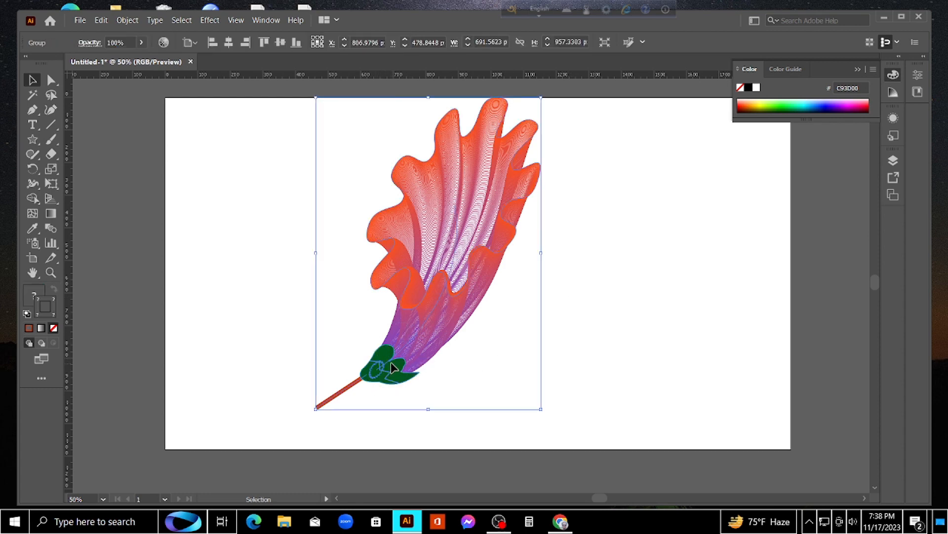
{"action": "right_click", "coordinate": [390, 362]}
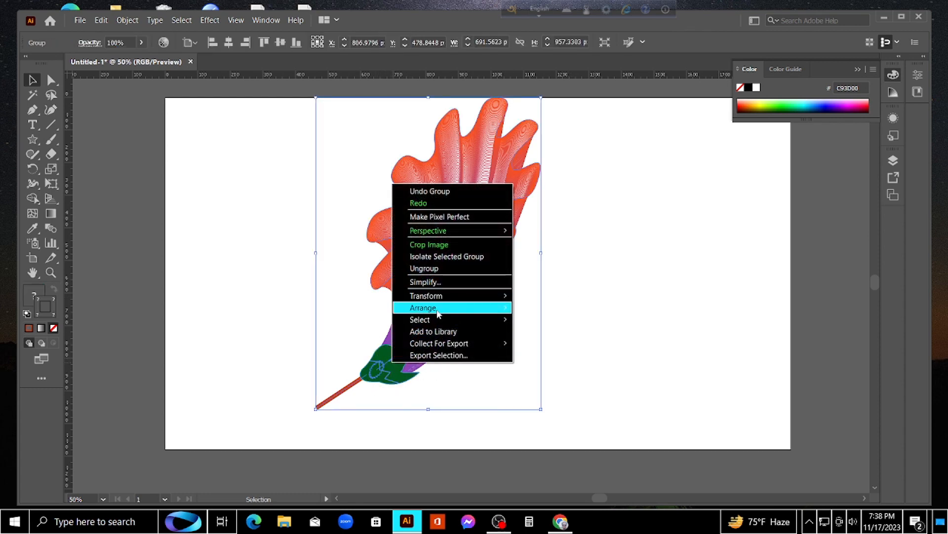
{"action": "mouse_move", "coordinate": [448, 308]}
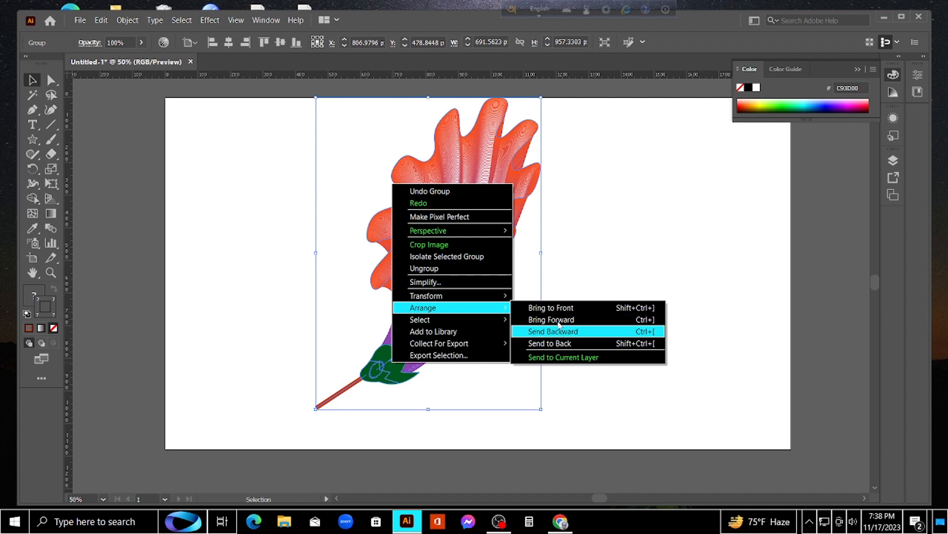
{"action": "left_click", "coordinate": [567, 249]}
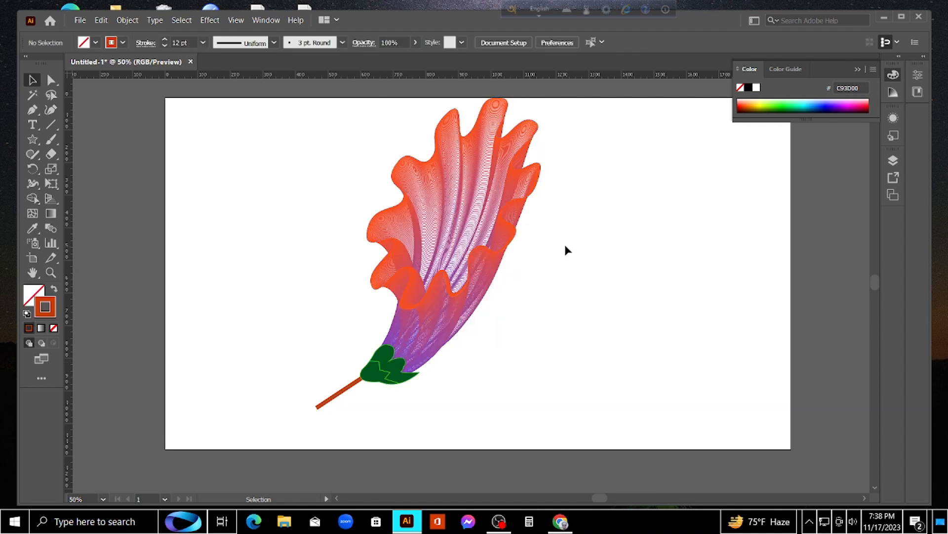
Ungroup the whole flower so the calyx and stem can be edited separately, and deselect everything
{"action": "left_click", "coordinate": [383, 367]}
{"action": "right_click", "coordinate": [405, 319]}
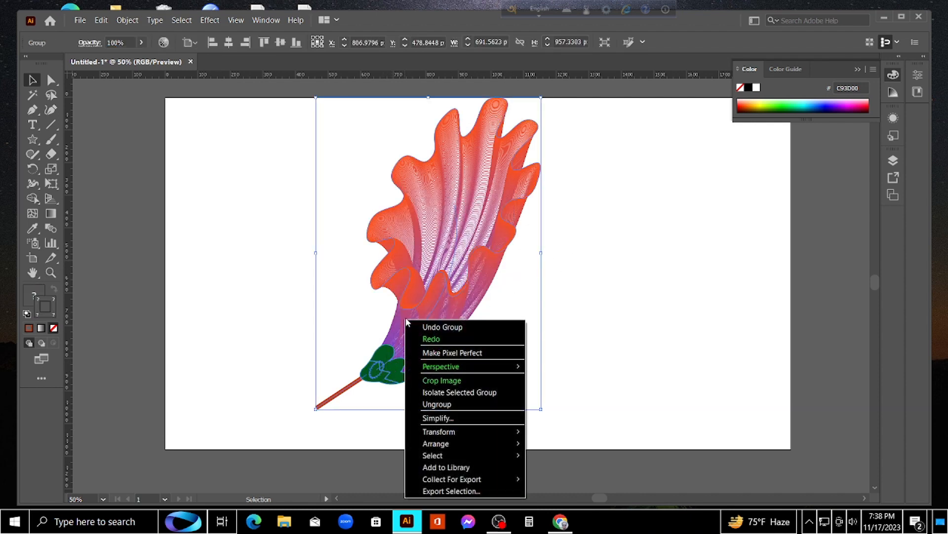
{"action": "left_click", "coordinate": [452, 405]}
{"action": "left_click", "coordinate": [485, 346]}
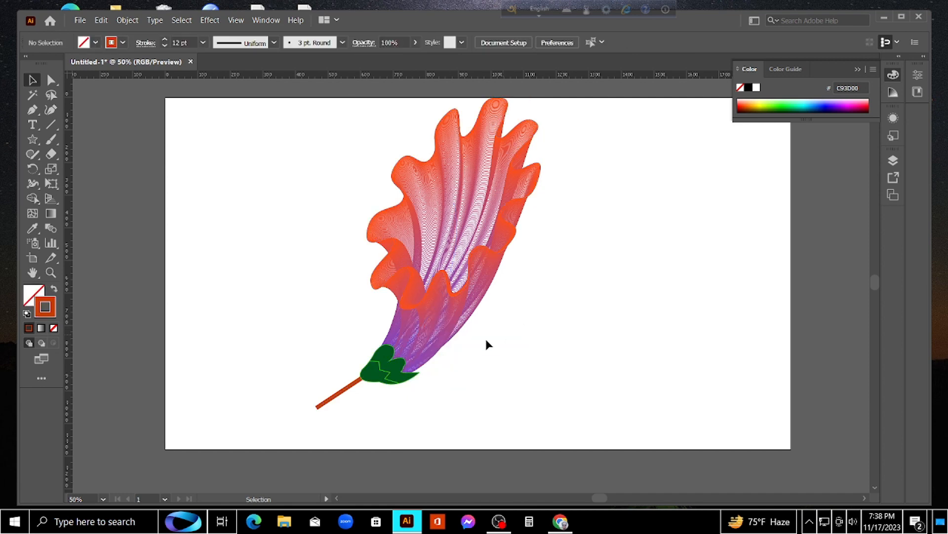
Rotate the green calyx slightly counterclockwise at the flower's base and shift the stem down about 12 px to line up with it
{"action": "left_click", "coordinate": [390, 352]}
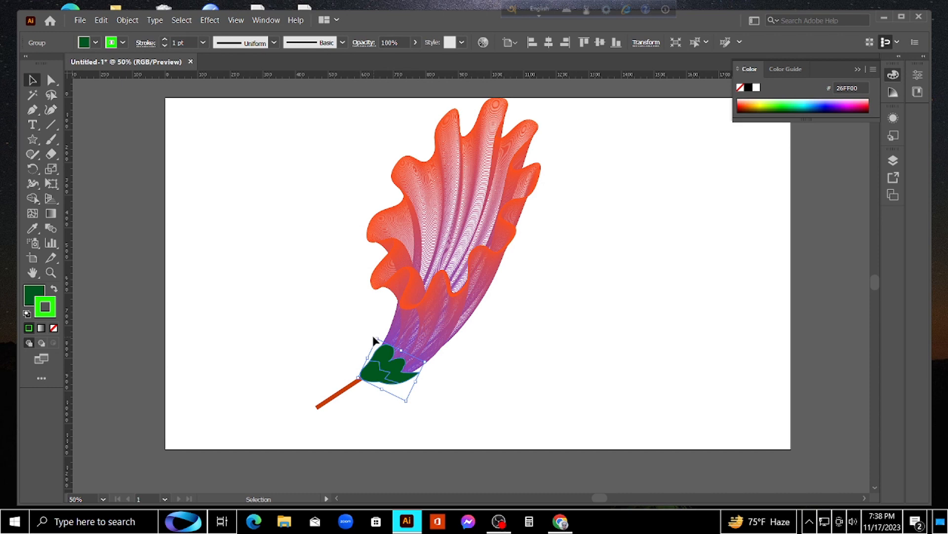
{"action": "left_click_drag", "start_coordinate": [375, 333], "coordinate": [372, 334]}
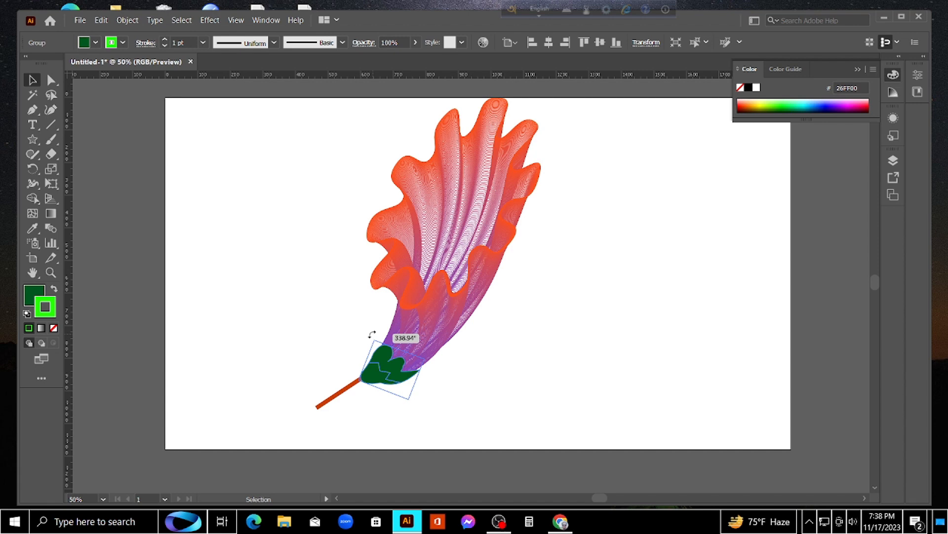
{"action": "left_click_drag", "start_coordinate": [373, 335], "coordinate": [371, 334]}
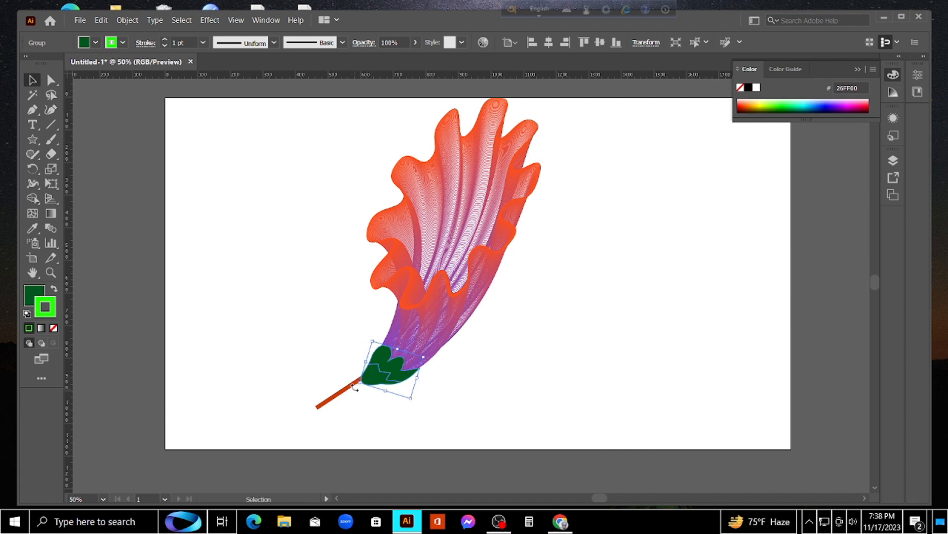
{"action": "left_click_drag", "start_coordinate": [354, 388], "coordinate": [352, 388]}
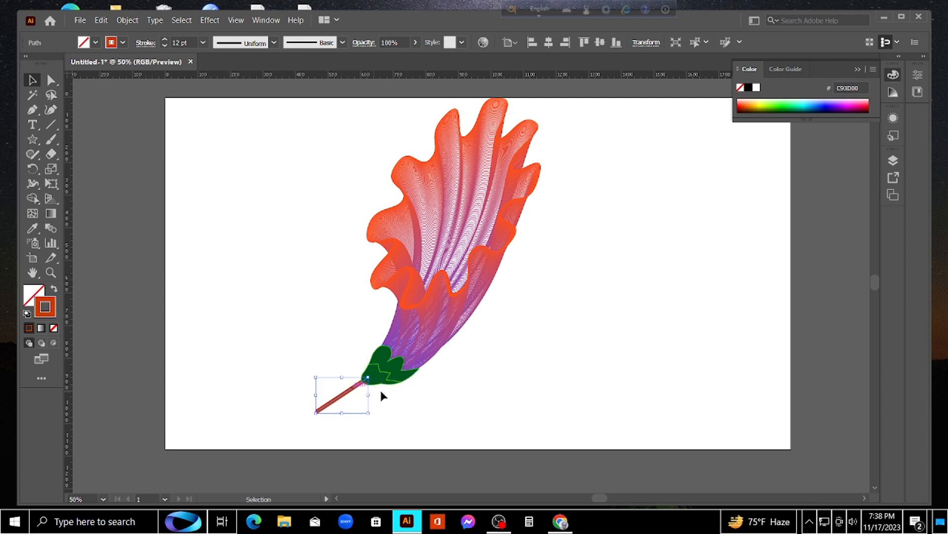
{"action": "left_click", "coordinate": [402, 390]}
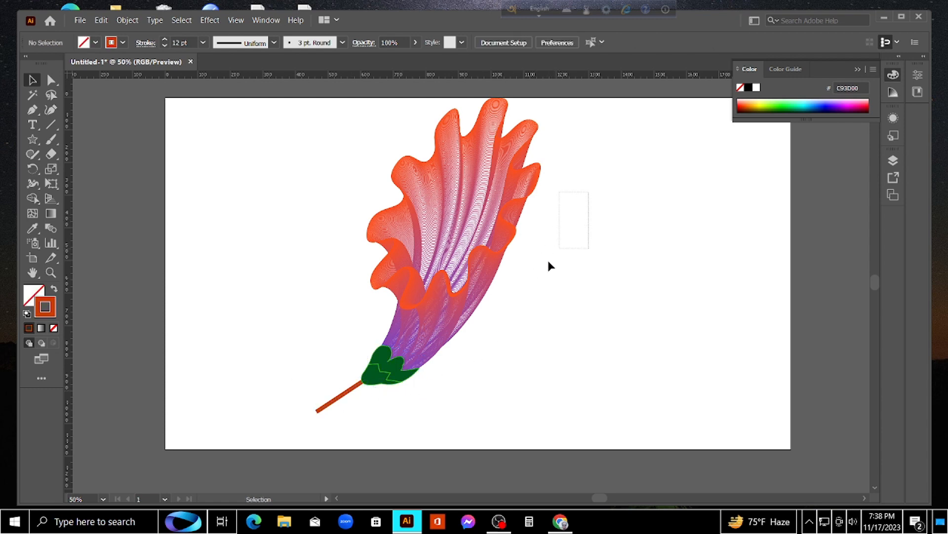
Group the flower blend with the adjusted calyx and stem, and clear the selection
{"action": "left_click_drag", "start_coordinate": [549, 262], "coordinate": [248, 430]}
{"action": "right_click", "coordinate": [402, 270]}
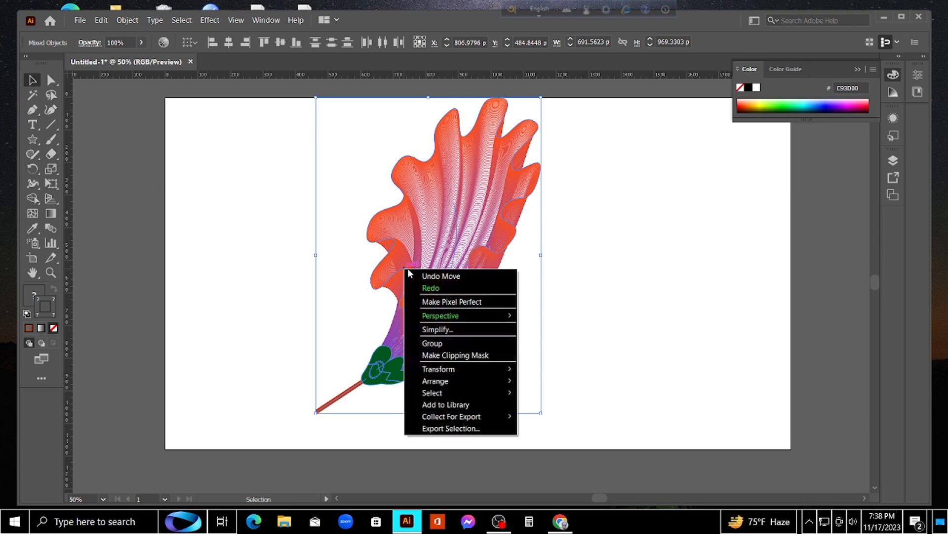
{"action": "left_click", "coordinate": [444, 343]}
{"action": "left_click", "coordinate": [515, 310]}
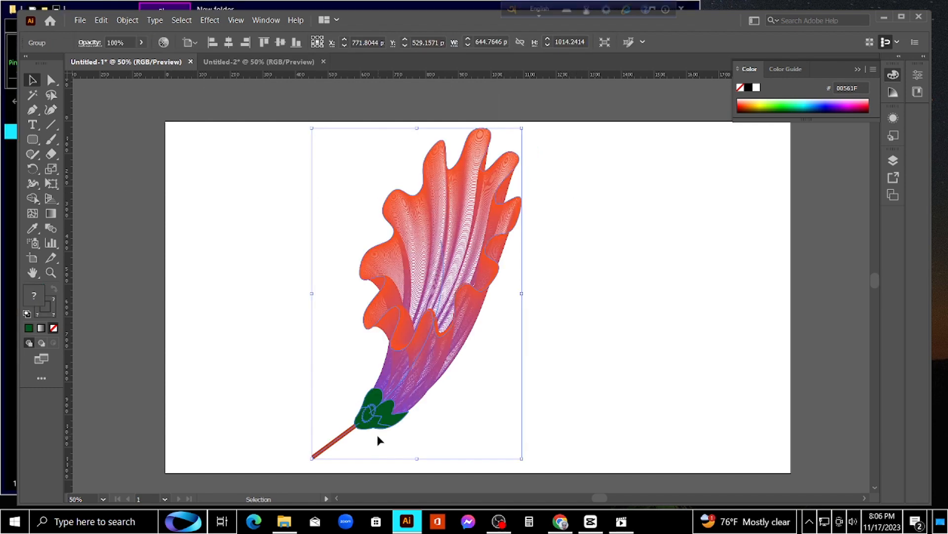
{"action": "left_click", "coordinate": [377, 437]}
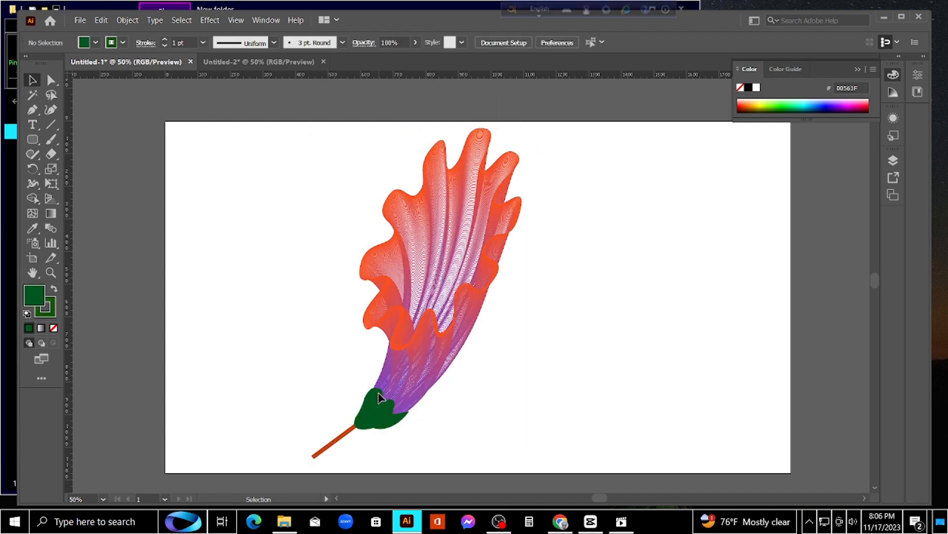
Ungroup the flower with the plain dark green calyx and deselect its parts
{"action": "left_click", "coordinate": [378, 390]}
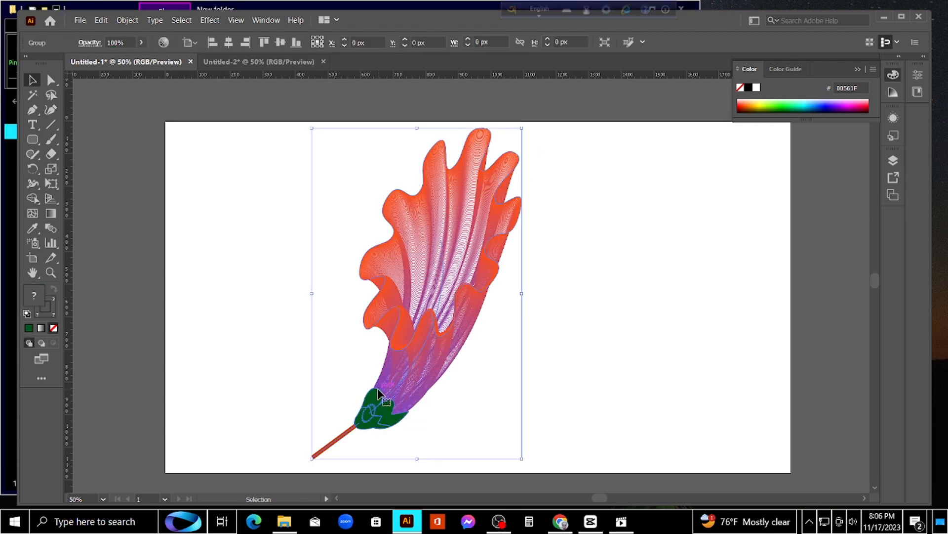
{"action": "right_click", "coordinate": [431, 335]}
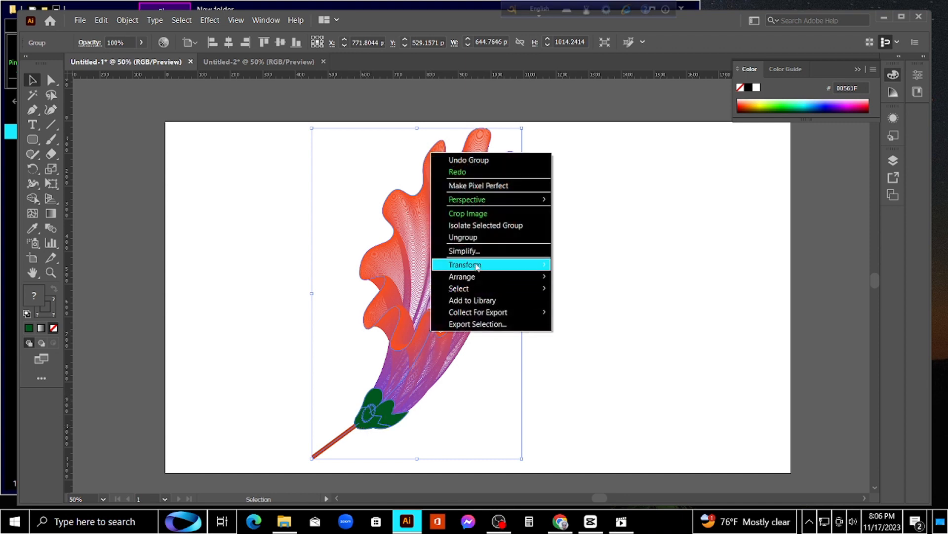
{"action": "left_click", "coordinate": [473, 237]}
{"action": "left_click", "coordinate": [563, 279]}
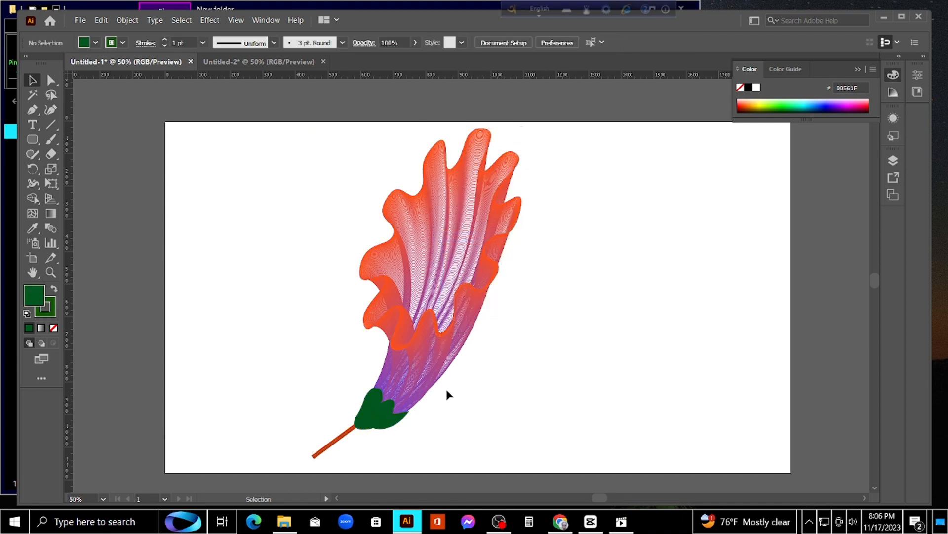